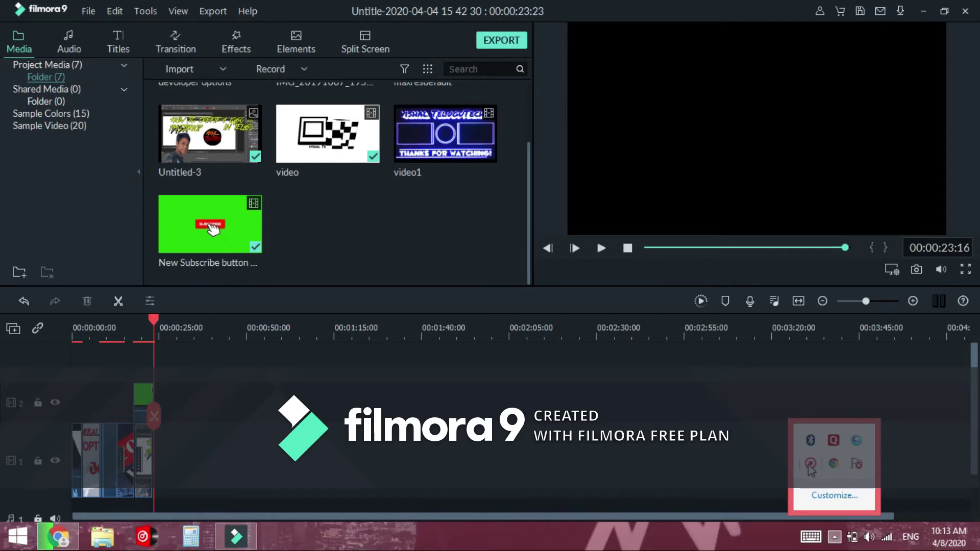
pyautogui.rightClick(807, 464)
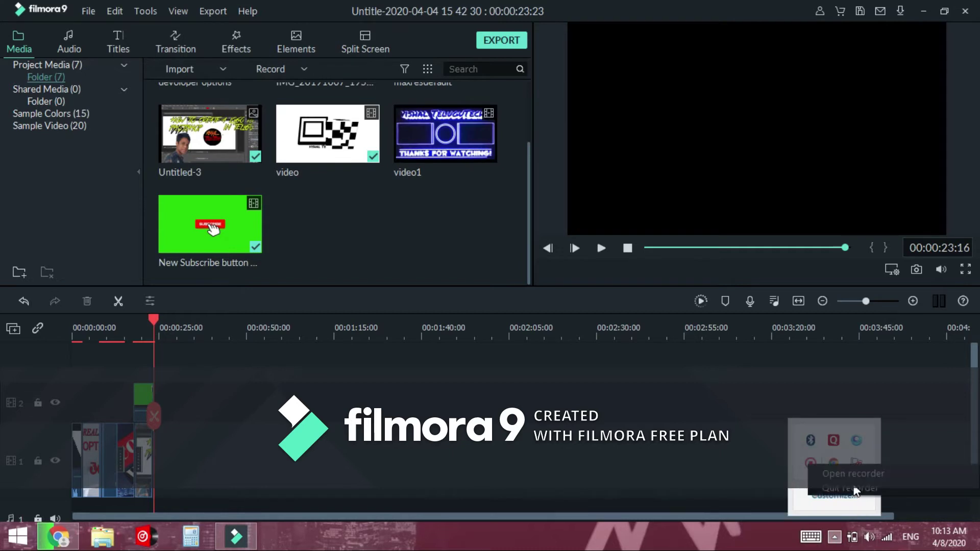
pyautogui.click(844, 472)
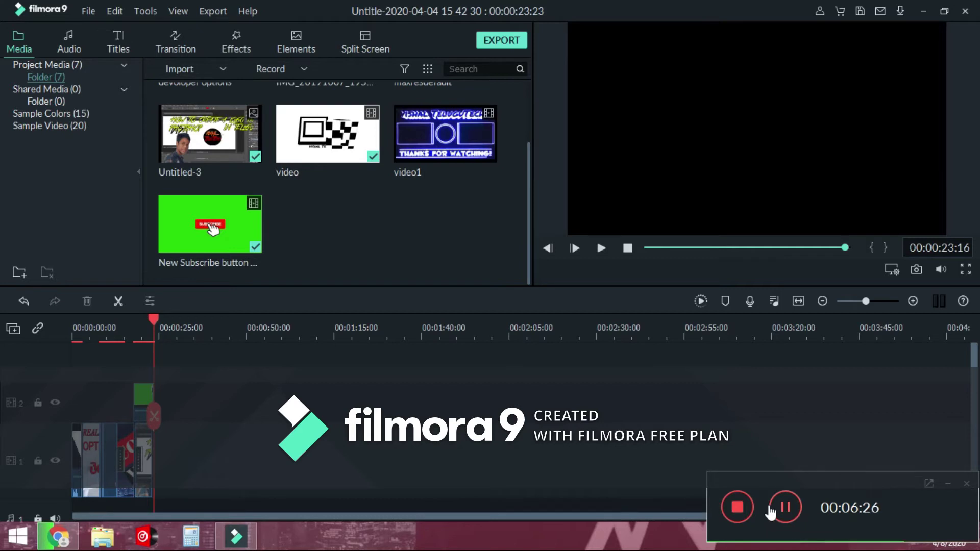
pyautogui.click(771, 511)
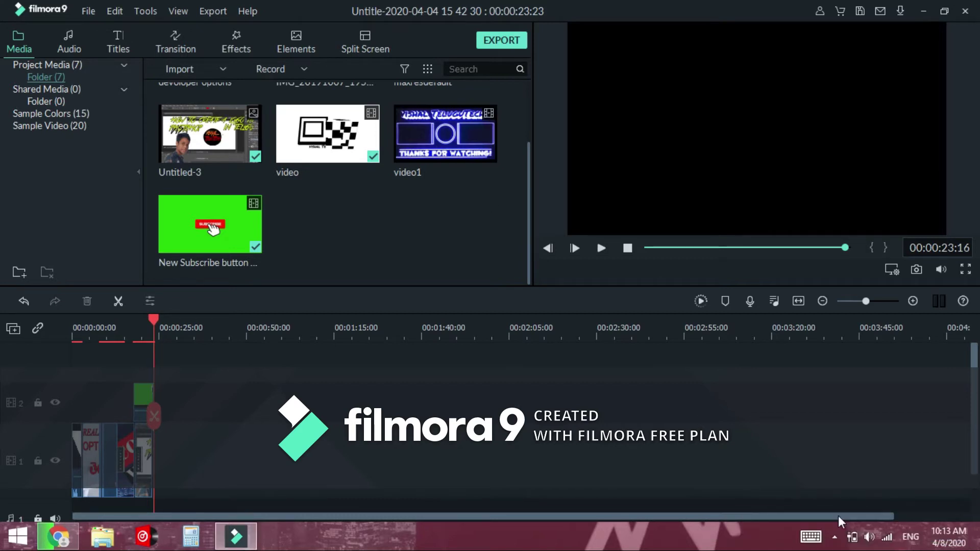
pyautogui.click(835, 537)
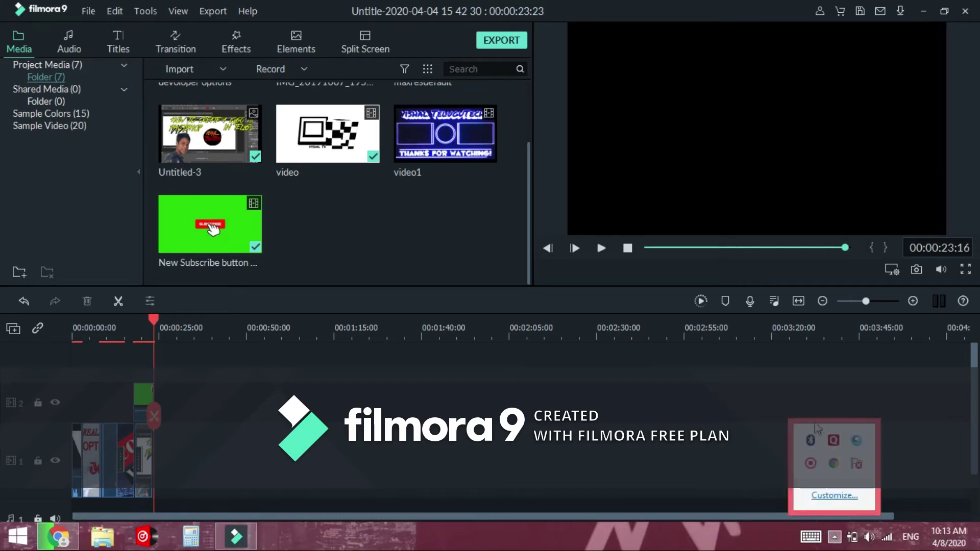
pyautogui.click(811, 464)
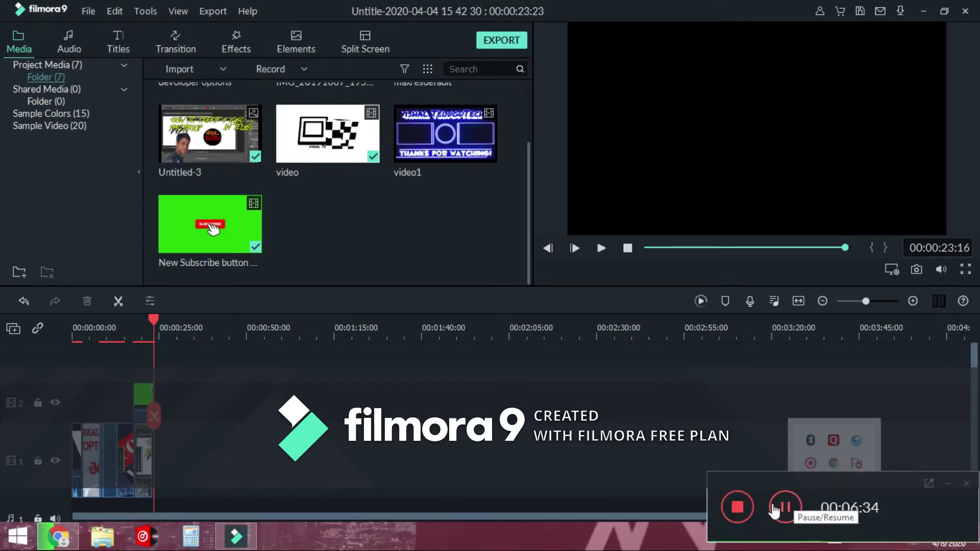
pyautogui.click(793, 507)
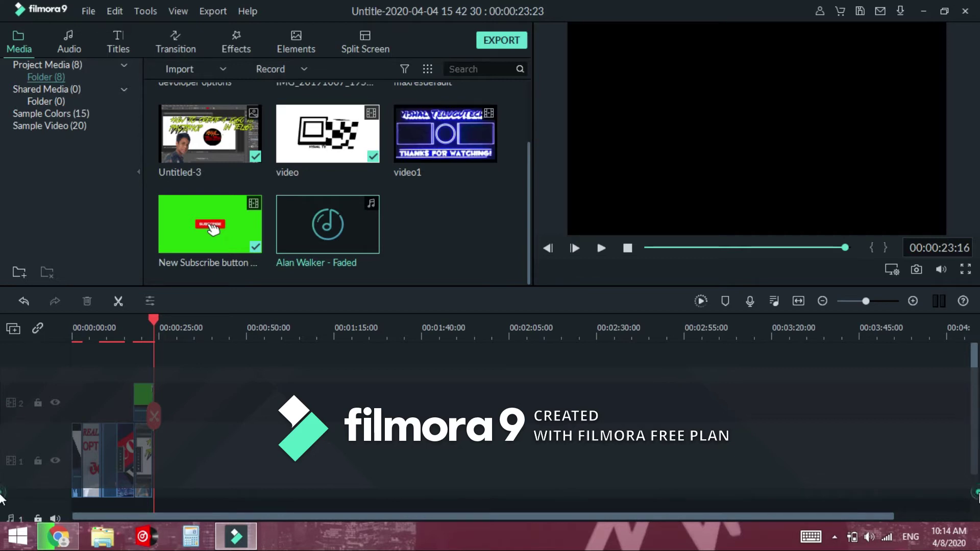
# Place the imported Alan Walker - Faded song on audio track 1 of the timeline.
pyautogui.scroll(-2, 2, 449)
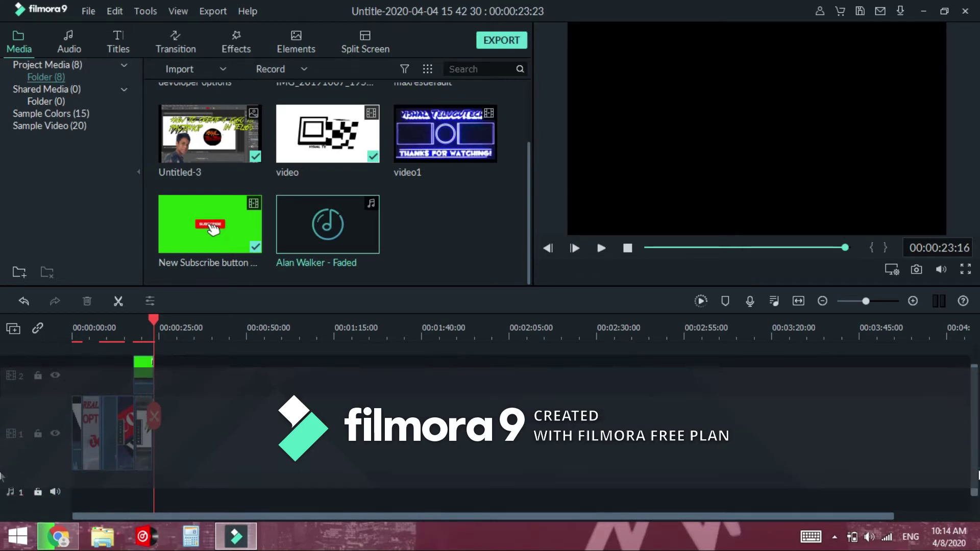
pyautogui.scroll(-2, 2, 476)
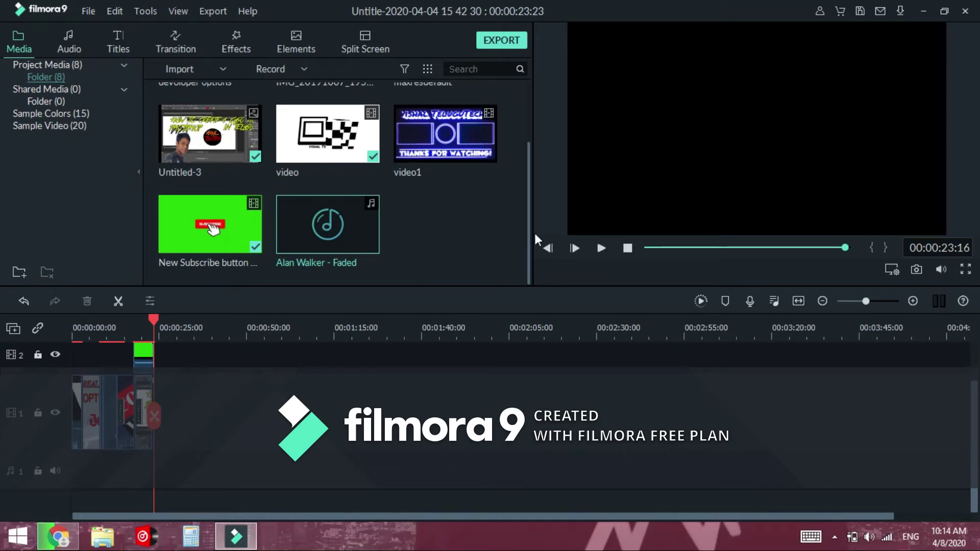
pyautogui.moveTo(370, 199)
pyautogui.moveTo(337, 207); pyautogui.dragTo(322, 240)
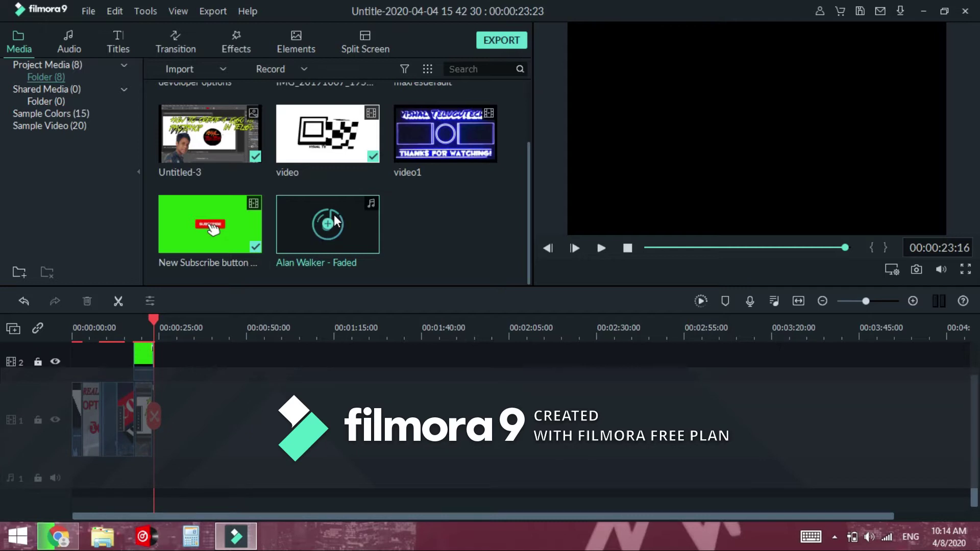
pyautogui.moveTo(351, 215)
pyautogui.mouseDown()
pyautogui.moveTo(350, 263)
pyautogui.moveTo(350, 235)
pyautogui.mouseUp()
pyautogui.moveTo(331, 211); pyautogui.dragTo(323, 369)
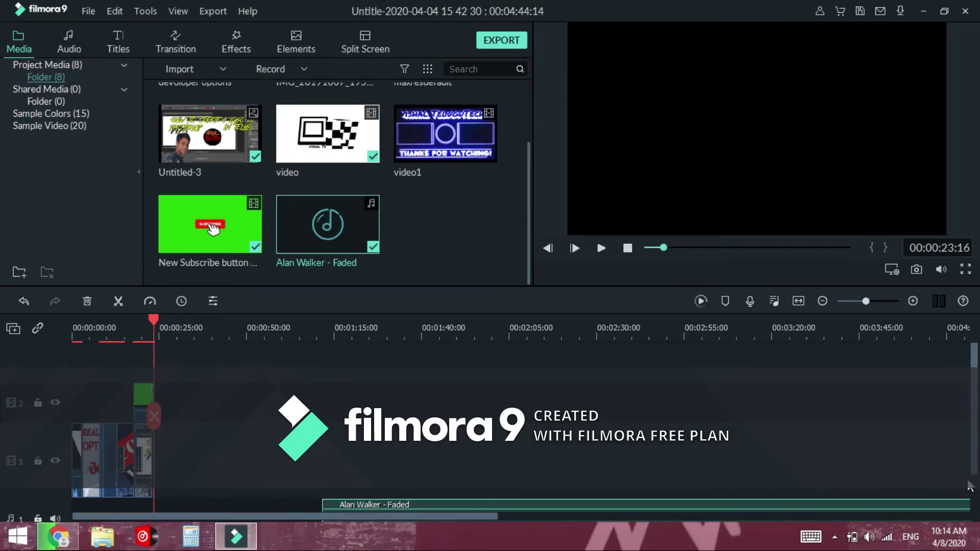
# Move the Alan Walker - Faded clip back on its audio track so it begins about 4 seconds into the timeline.
pyautogui.scroll(-3, 970, 486)
pyautogui.hscroll(5, 970, 486)
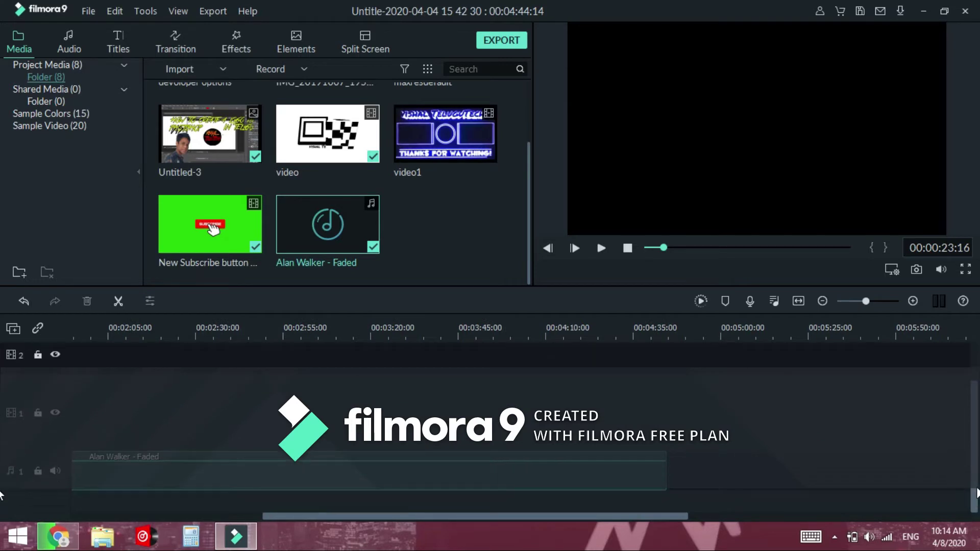
pyautogui.click(598, 474)
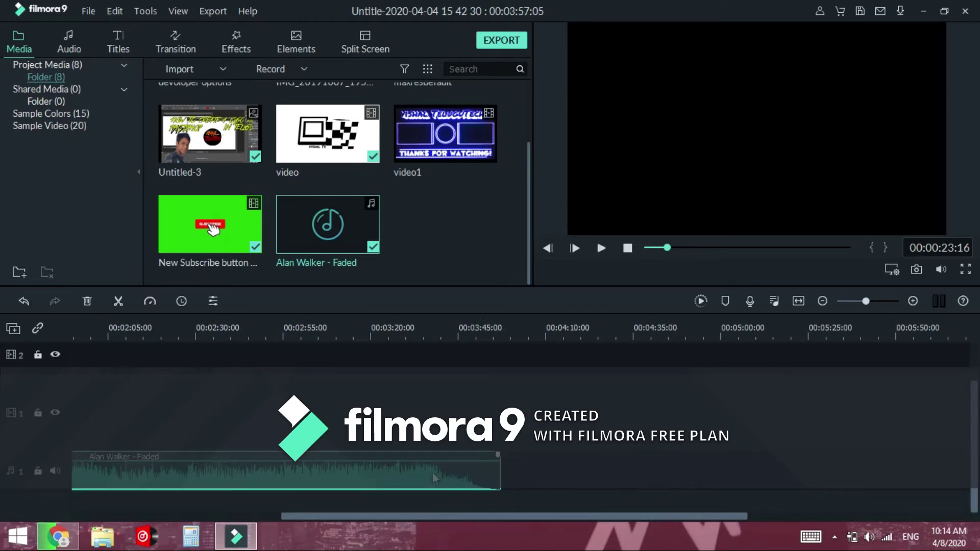
pyautogui.moveTo(394, 513); pyautogui.dragTo(208, 514)
pyautogui.moveTo(286, 471); pyautogui.dragTo(261, 475)
pyautogui.moveTo(283, 517); pyautogui.dragTo(184, 514)
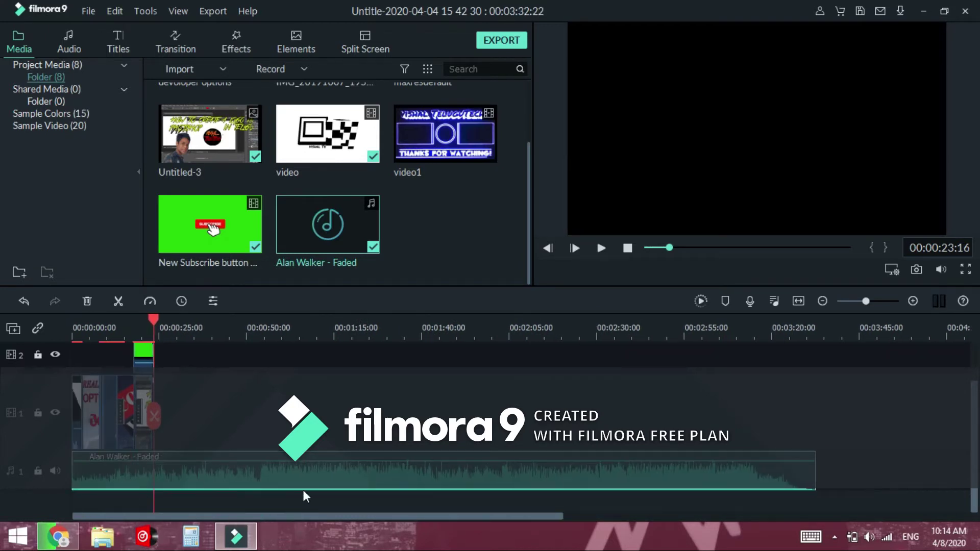
pyautogui.moveTo(286, 477); pyautogui.dragTo(299, 474)
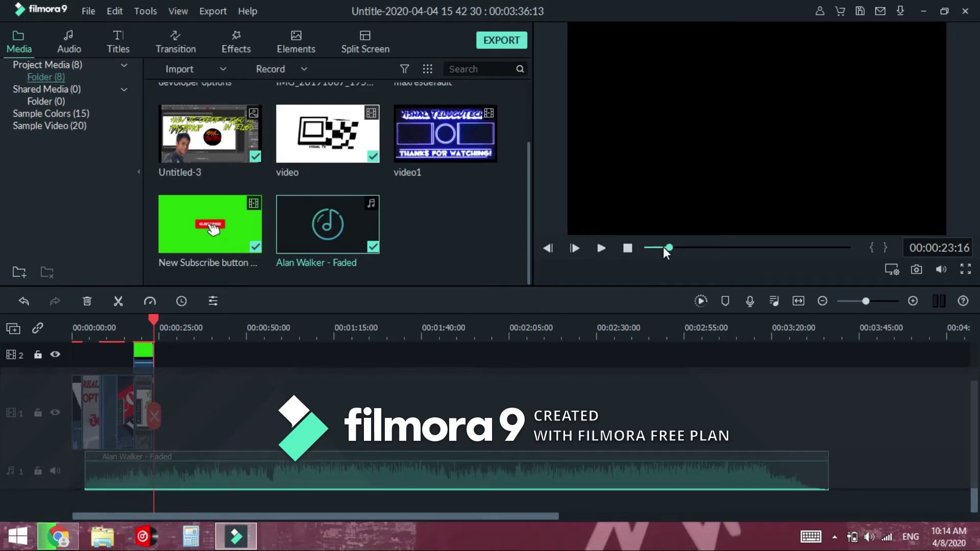
# Play the timeline from the beginning to about 15 seconds to check the background music with the video.
pyautogui.moveTo(667, 248); pyautogui.dragTo(644, 250)
pyautogui.press('space')
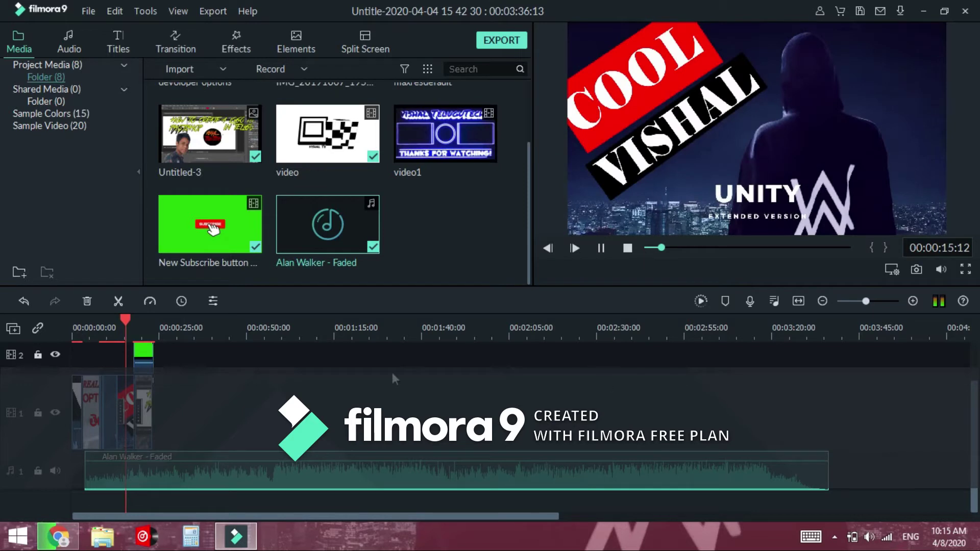
pyautogui.click(600, 247)
pyautogui.click(192, 158)
pyautogui.moveTo(197, 170); pyautogui.dragTo(214, 144)
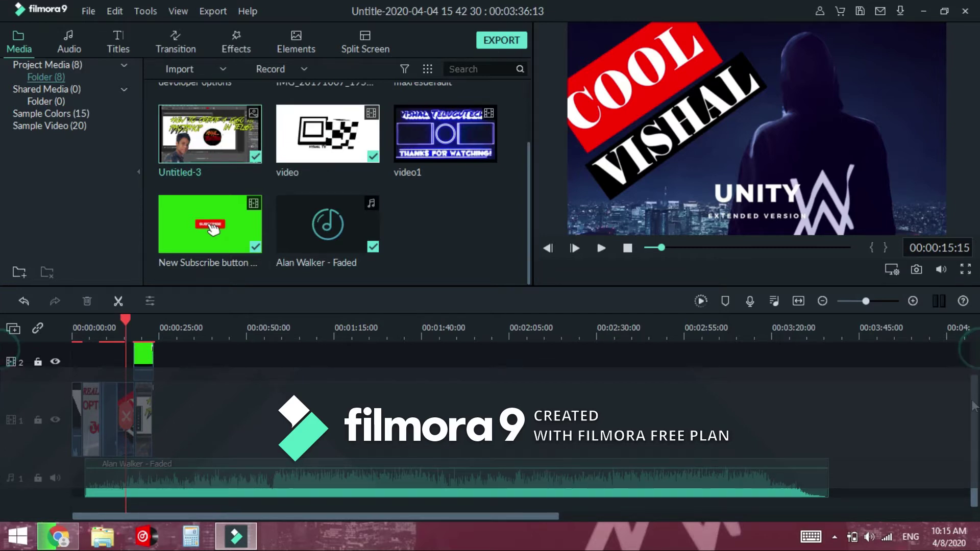
# Open the audio adjustment settings for the Alan Walker - Faded clip on the timeline.
pyautogui.scroll(-1, 975, 406)
pyautogui.click(607, 478)
pyautogui.rightClick(607, 475)
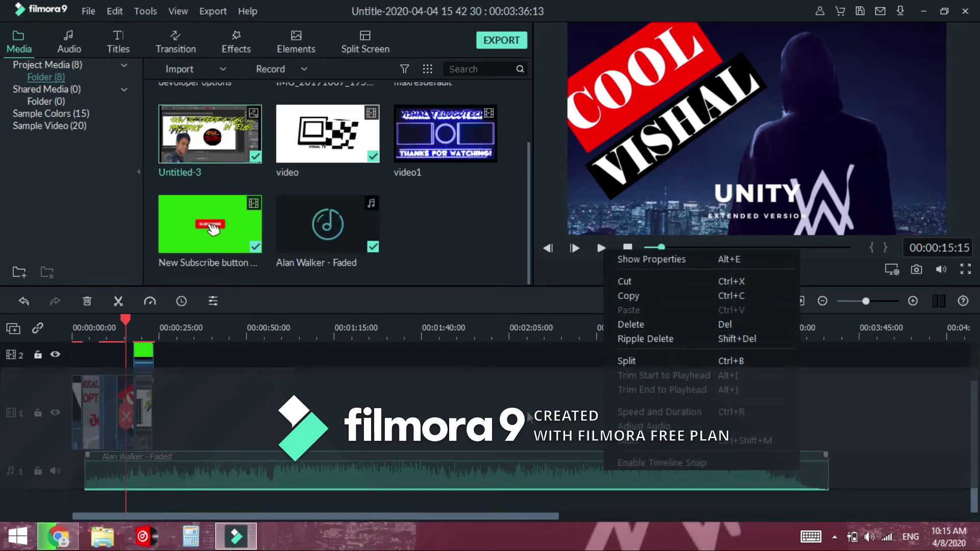
pyautogui.click(479, 215)
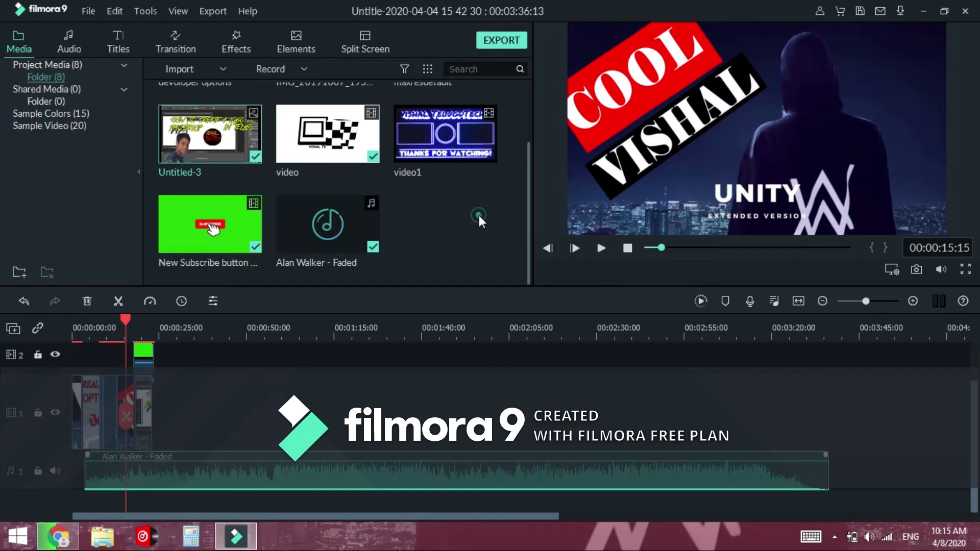
pyautogui.rightClick(320, 472)
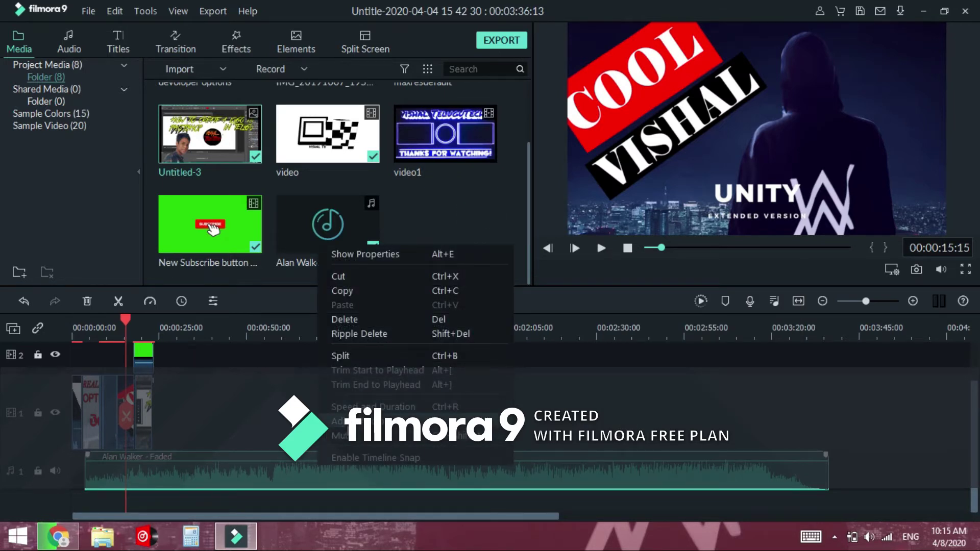
pyautogui.click(348, 421)
# Try raising the song clip's volume to near the maximum and play a short section.
pyautogui.moveTo(51, 187); pyautogui.dragTo(52, 145)
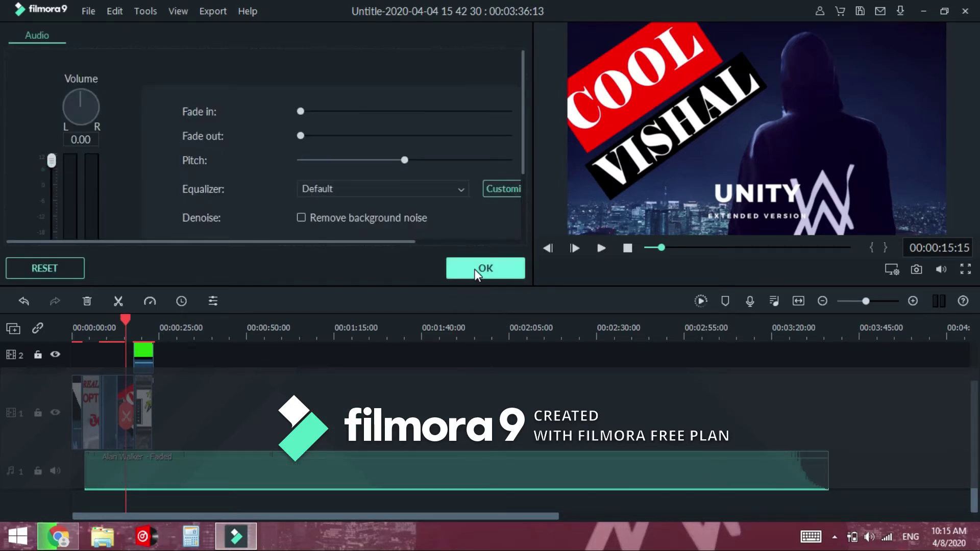
pyautogui.press('space')
pyautogui.press('space')
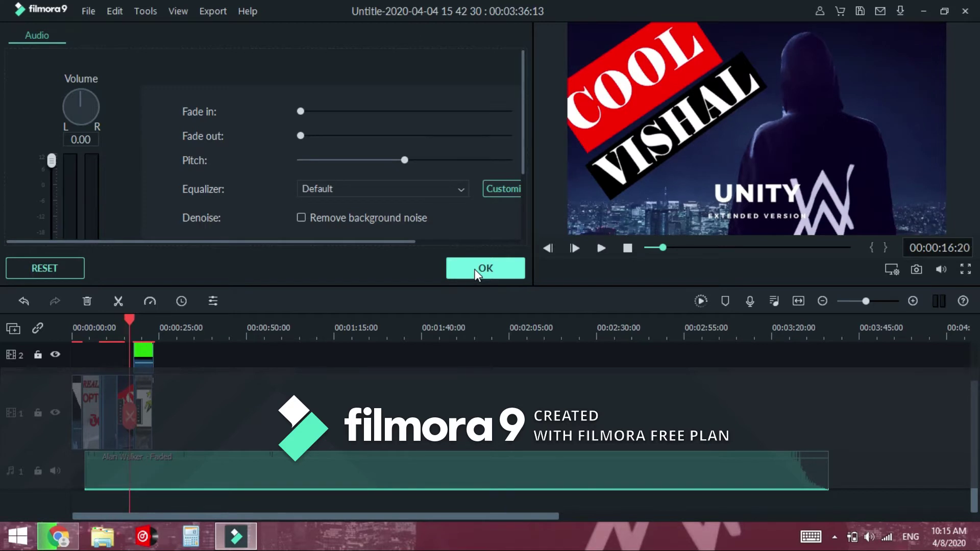
# Lower the song clip's volume to about -12, preview the mix and apply the audio adjustment.
pyautogui.moveTo(51, 161); pyautogui.dragTo(60, 219)
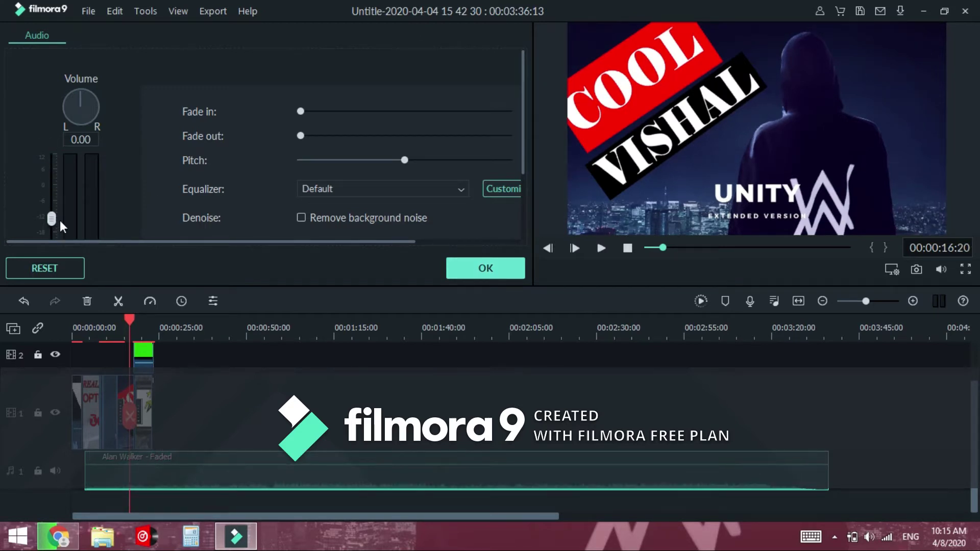
pyautogui.press('space')
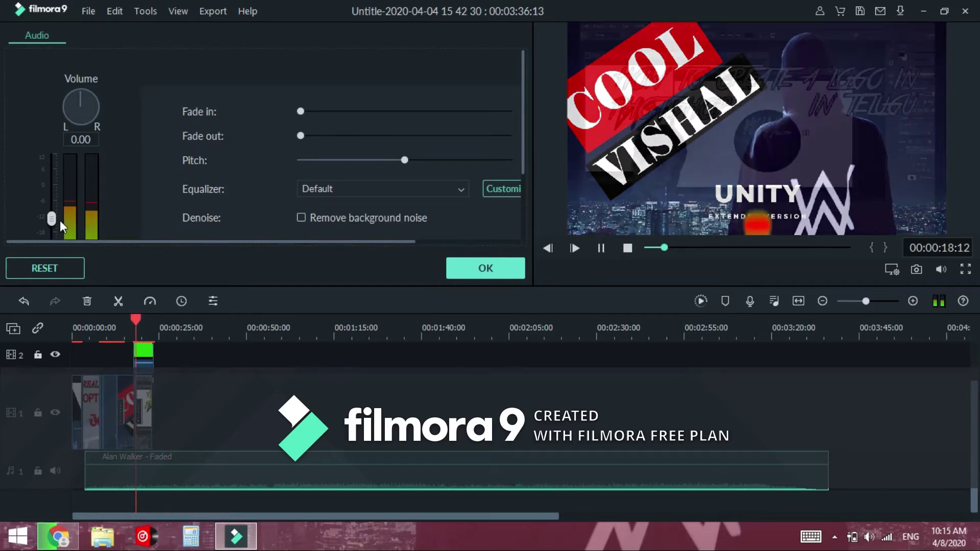
pyautogui.press('space')
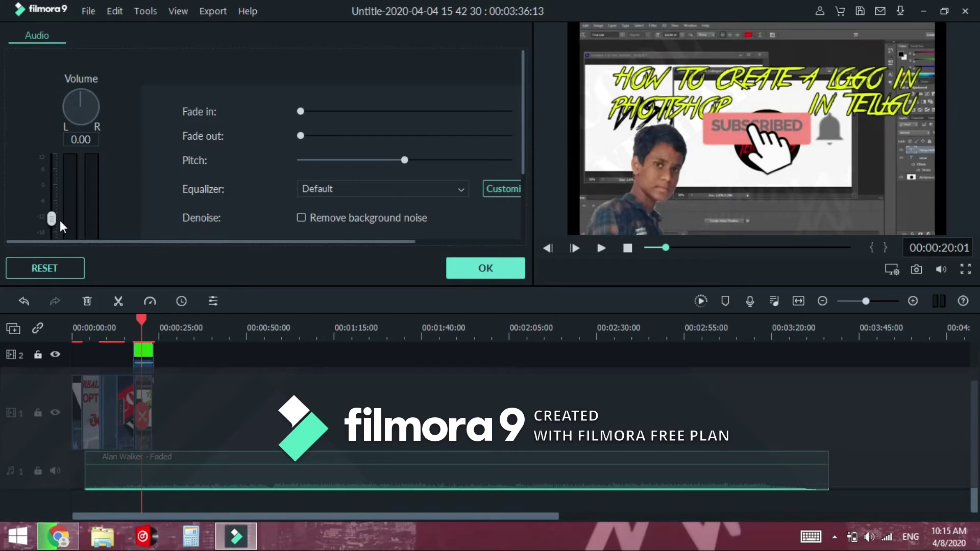
pyautogui.click(462, 274)
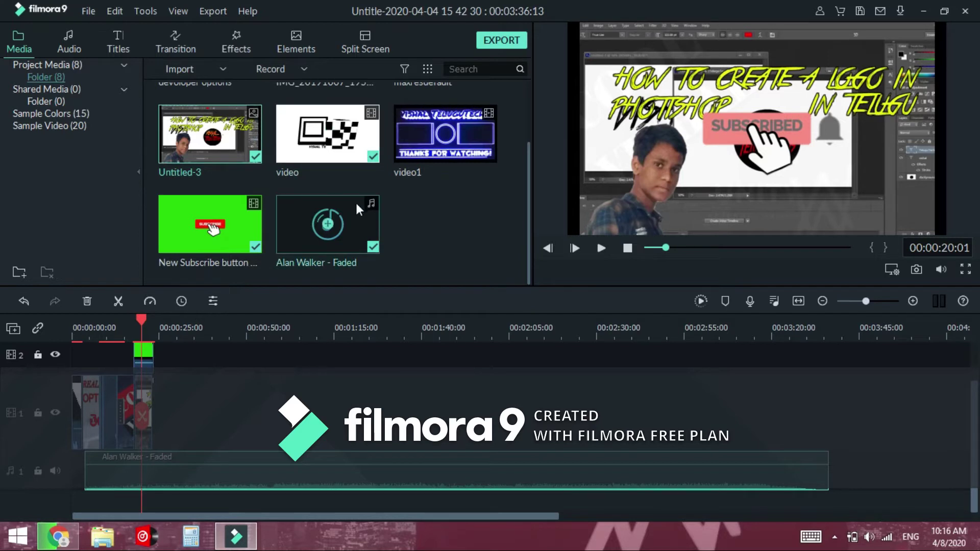
pyautogui.moveTo(414, 127); pyautogui.dragTo(422, 208)
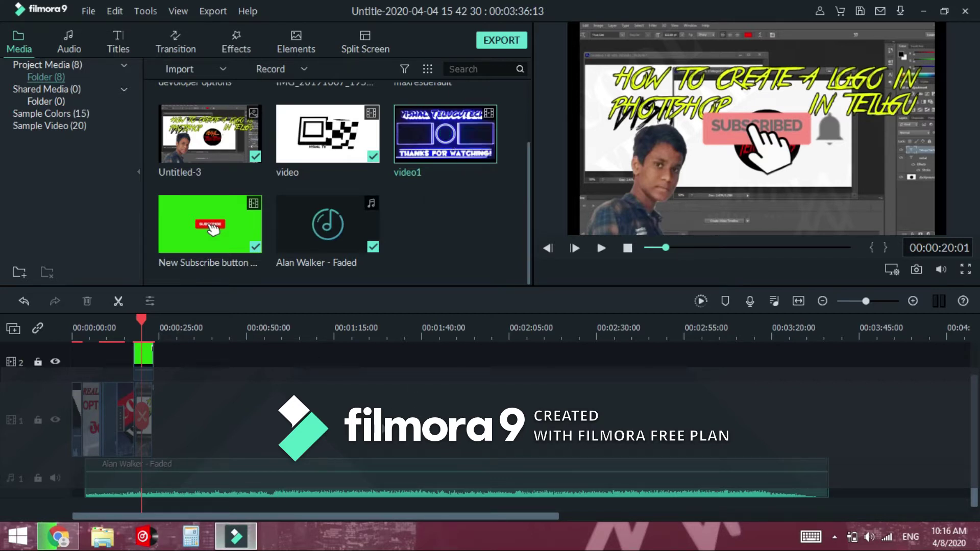
pyautogui.click(835, 538)
pyautogui.click(812, 465)
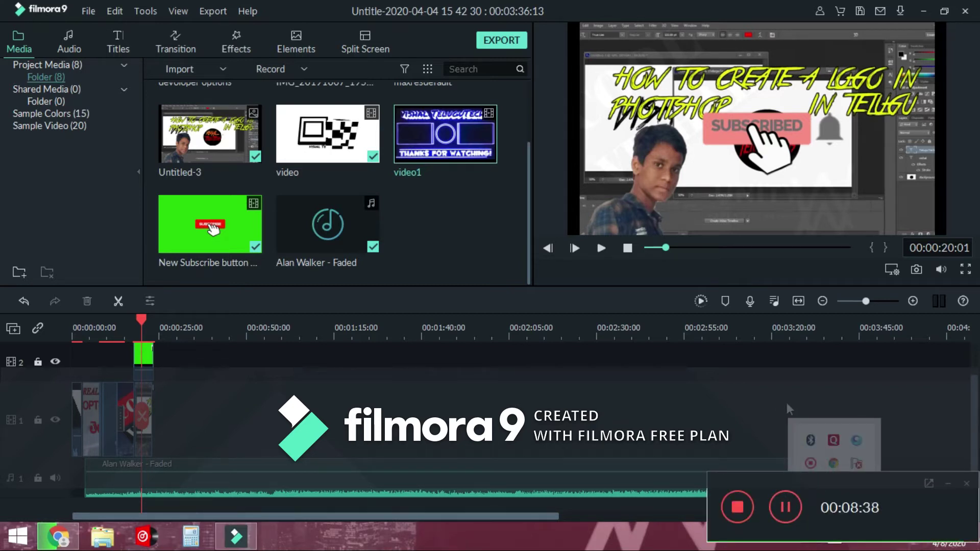
pyautogui.click(781, 510)
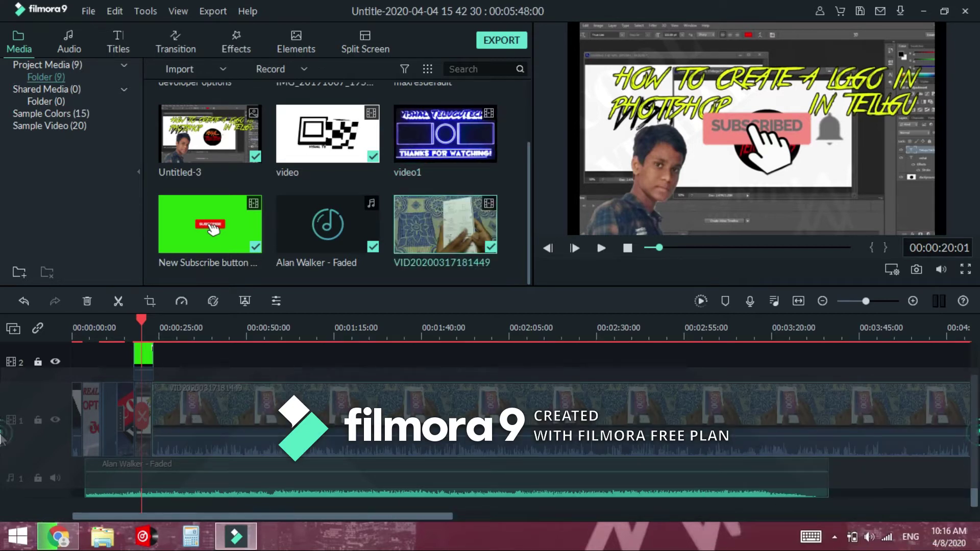
pyautogui.click(835, 537)
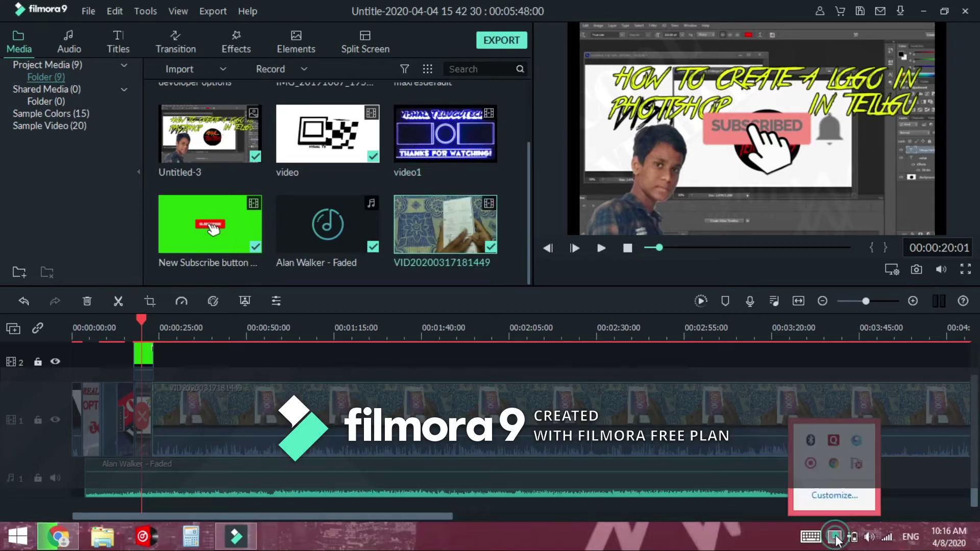
pyautogui.click(811, 462)
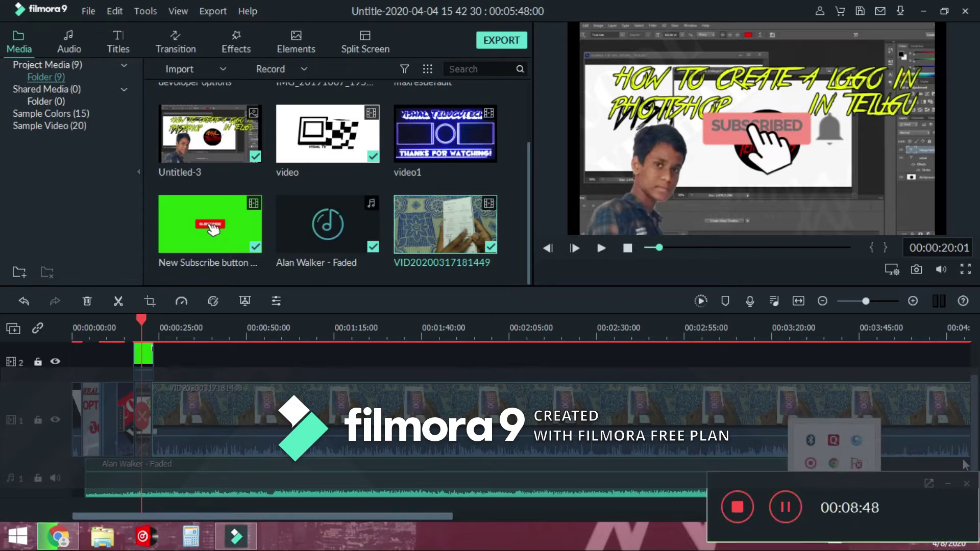
pyautogui.click(951, 483)
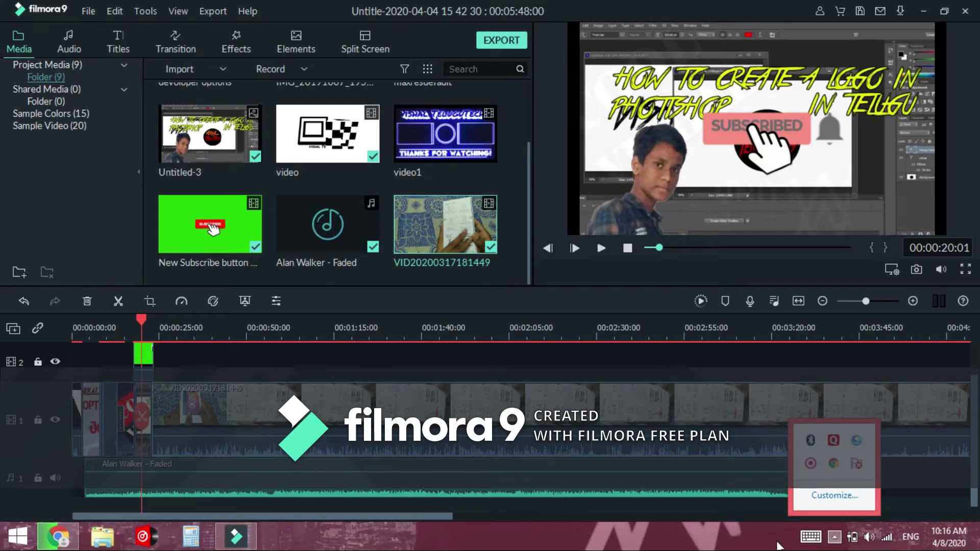
pyautogui.click(779, 545)
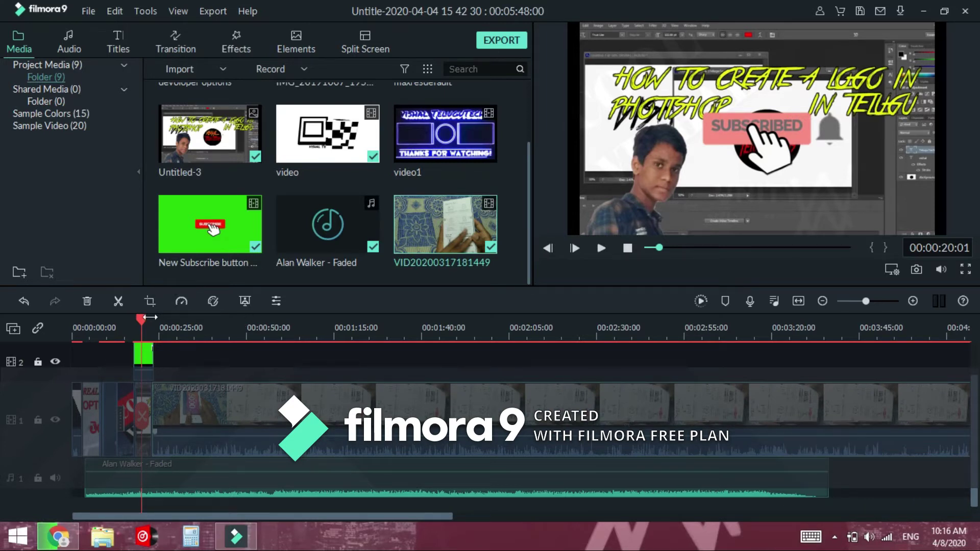
# Scrub around the end of the green subscribe overlay and place the playhead at about 22 seconds.
pyautogui.moveTo(152, 323); pyautogui.dragTo(187, 327)
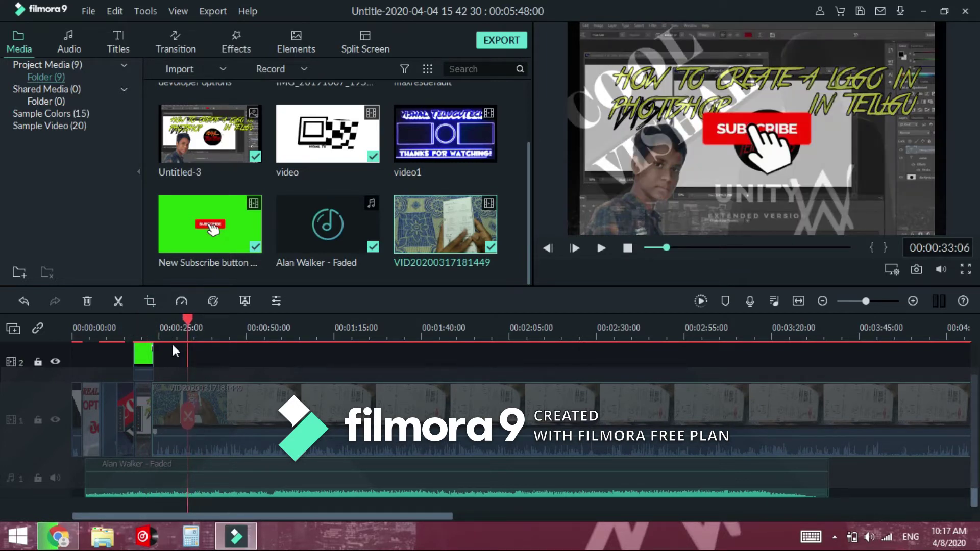
pyautogui.click(146, 346)
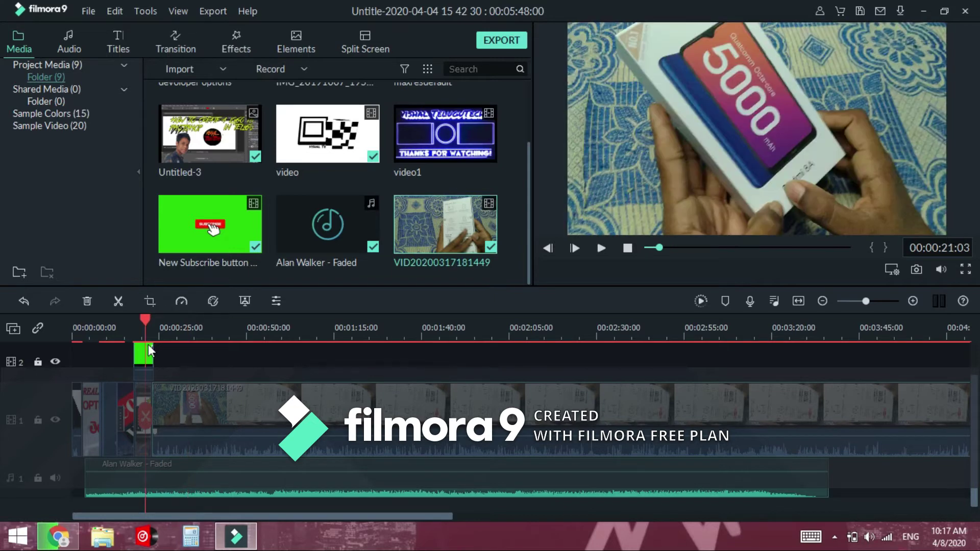
pyautogui.click(149, 351)
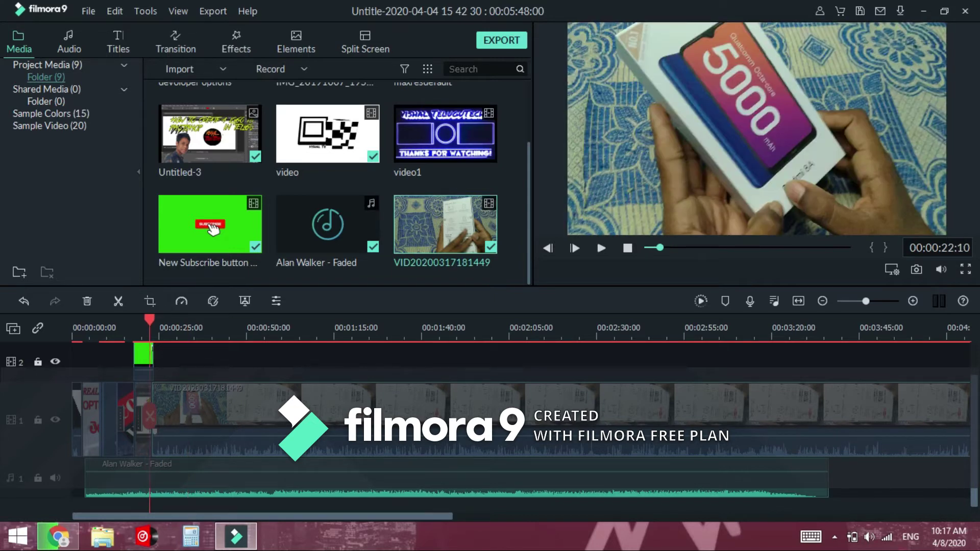
pyautogui.rightClick(290, 426)
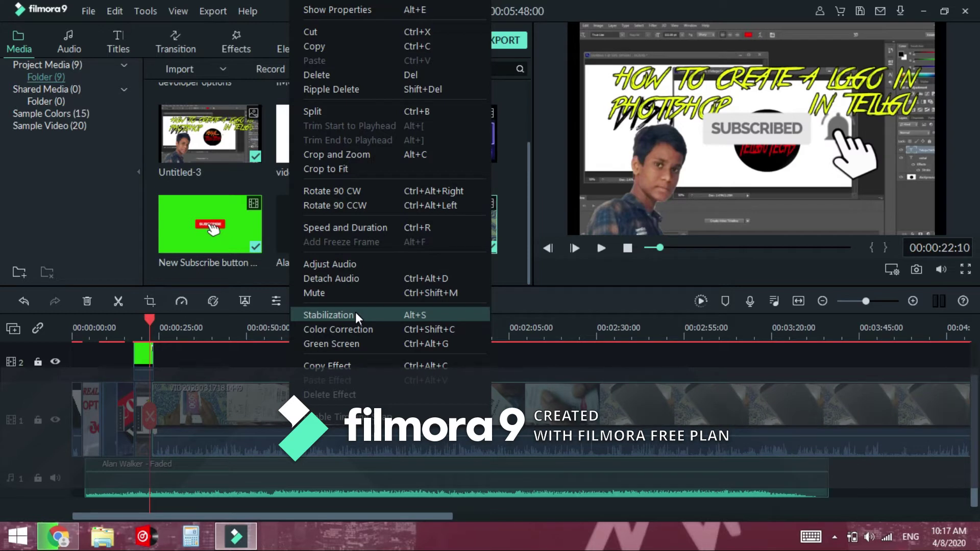
pyautogui.click(345, 269)
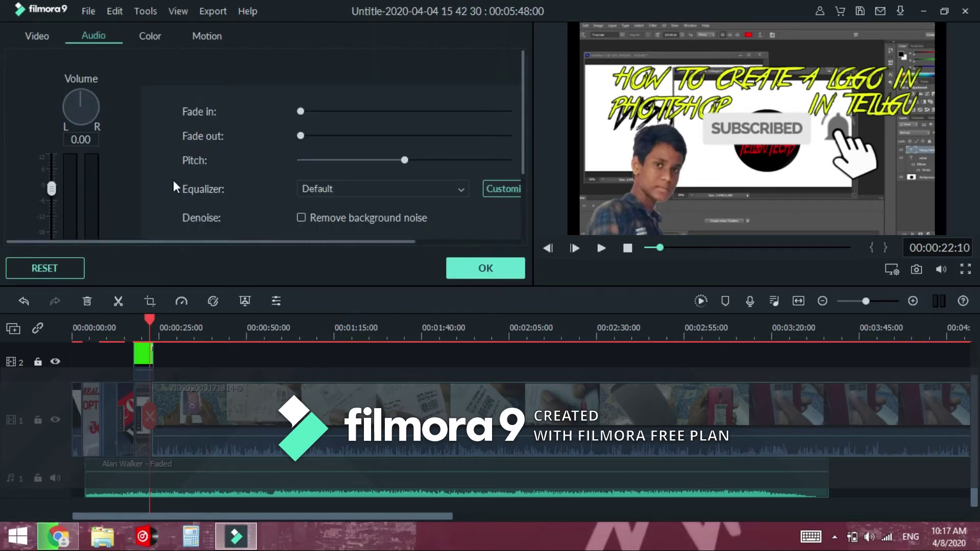
pyautogui.moveTo(53, 189); pyautogui.dragTo(52, 244)
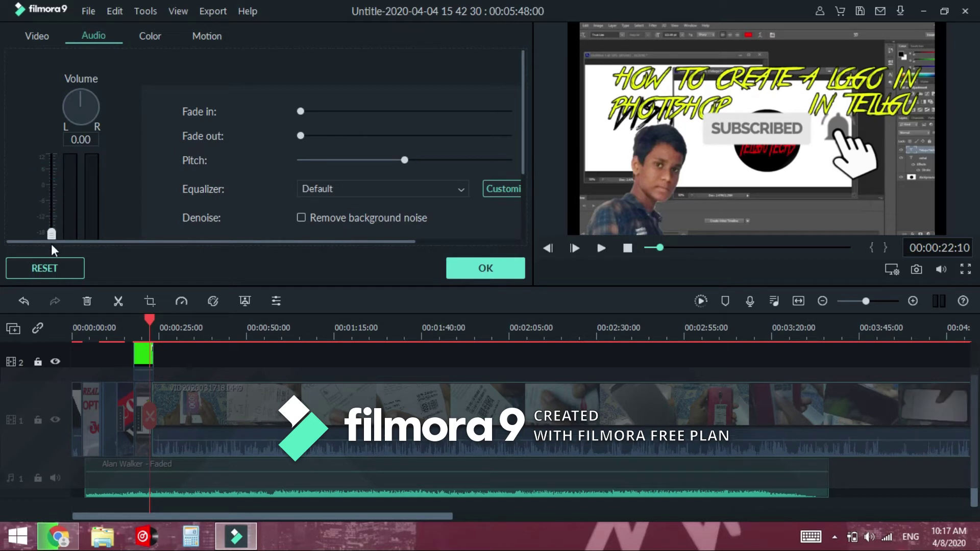
pyautogui.moveTo(52, 211); pyautogui.dragTo(54, 190)
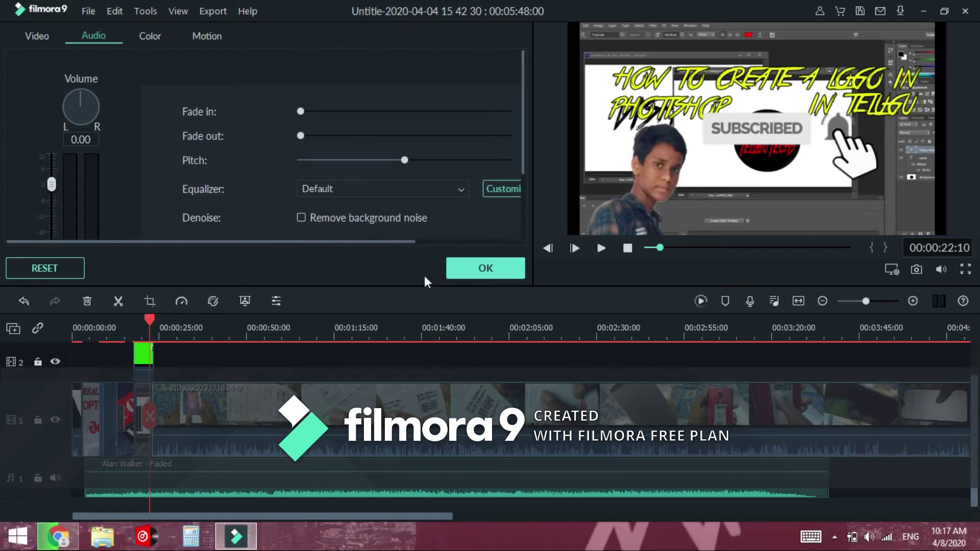
pyautogui.click(485, 268)
pyautogui.rightClick(499, 476)
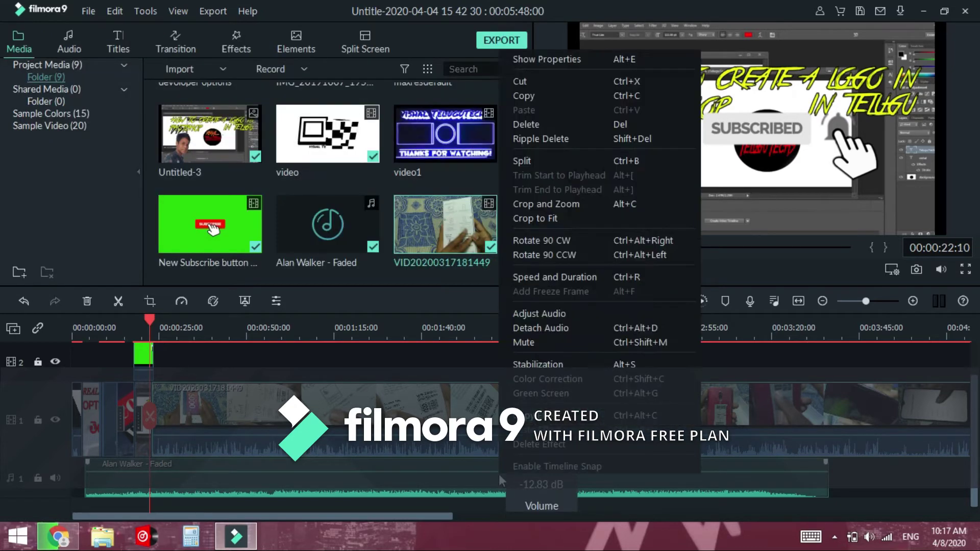
pyautogui.click(432, 408)
pyautogui.rightClick(441, 417)
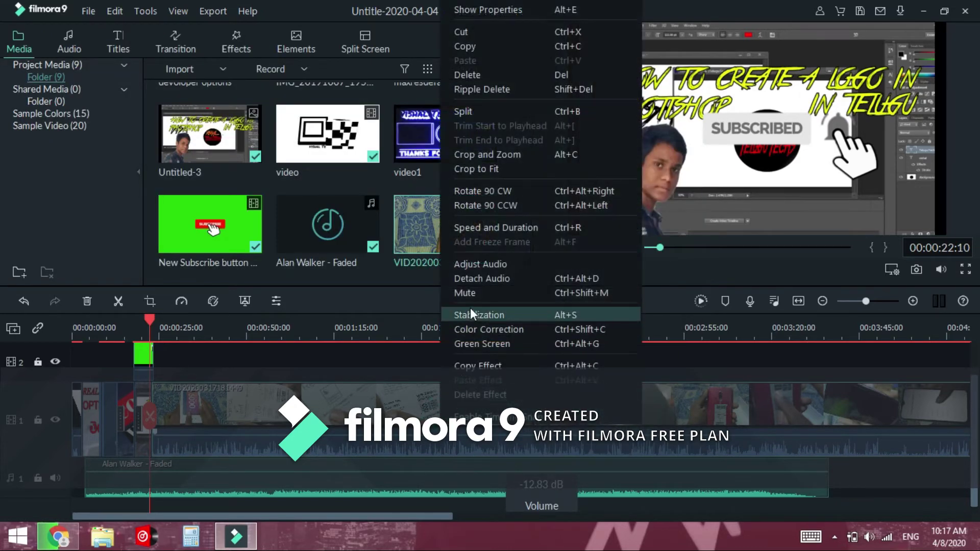
pyautogui.click(467, 293)
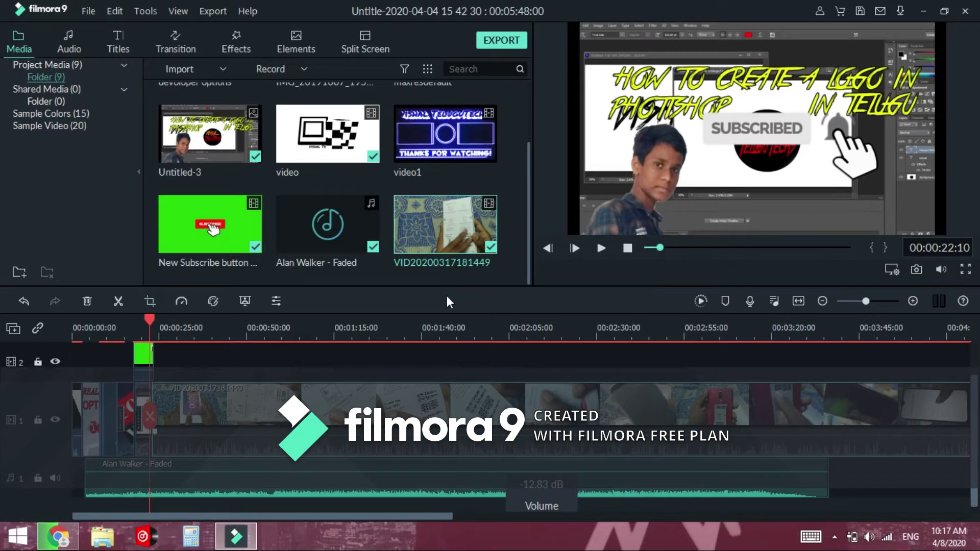
pyautogui.press('space')
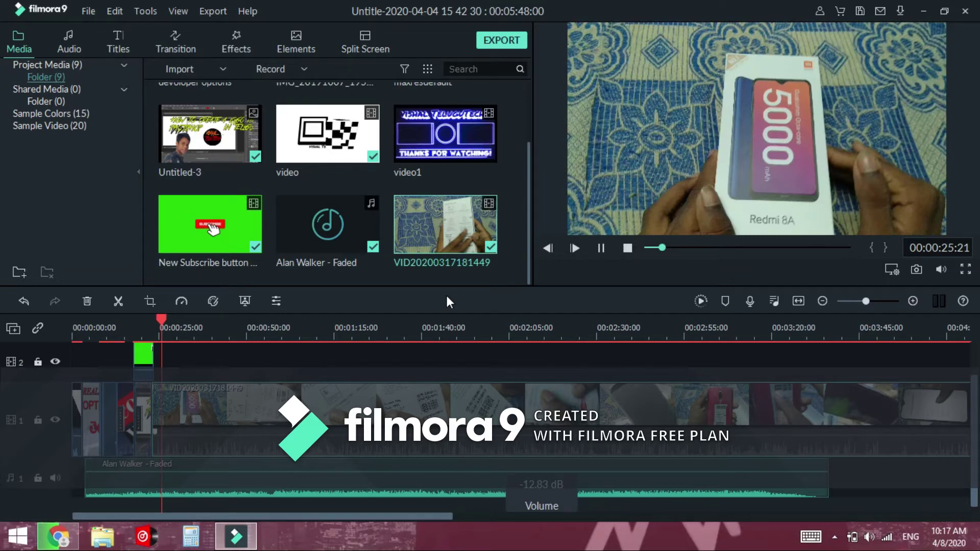
pyautogui.click(600, 247)
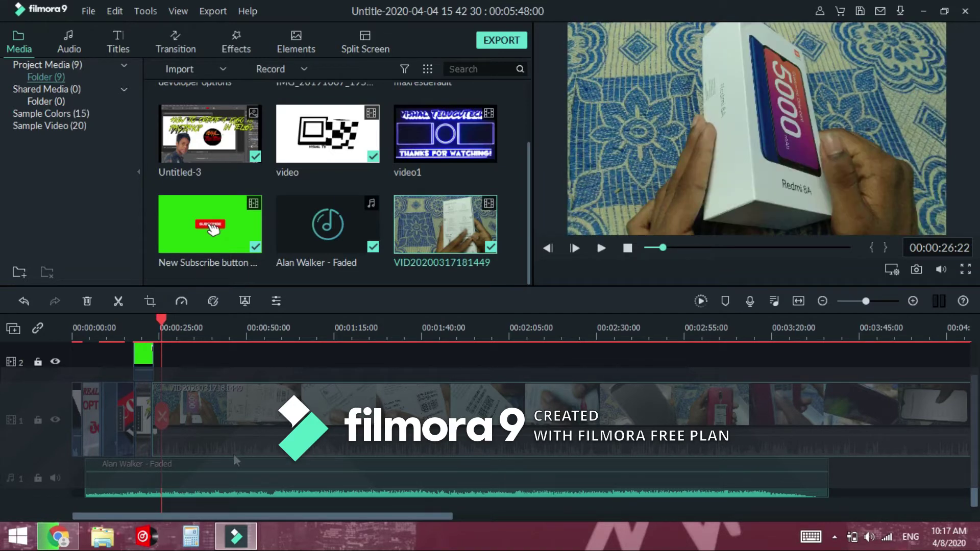
pyautogui.rightClick(278, 451)
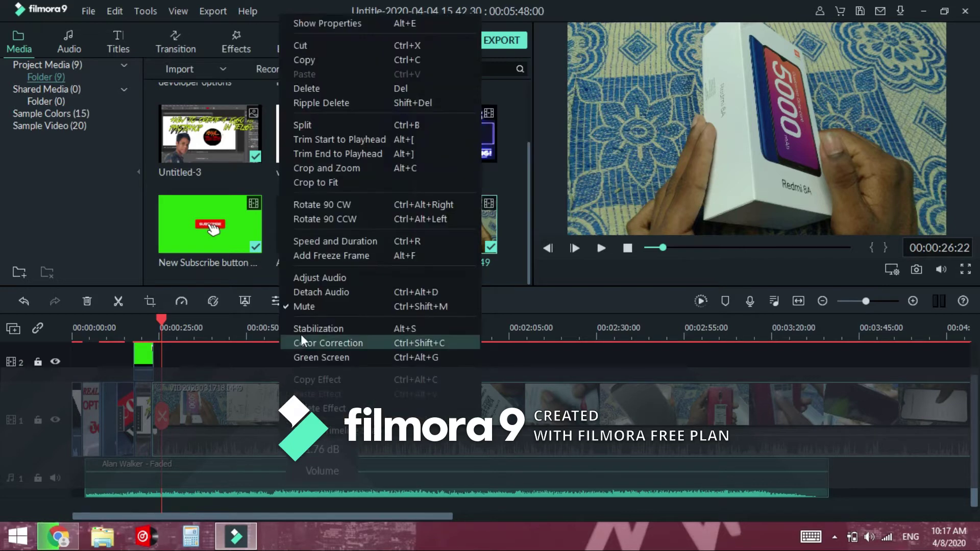
pyautogui.click(306, 303)
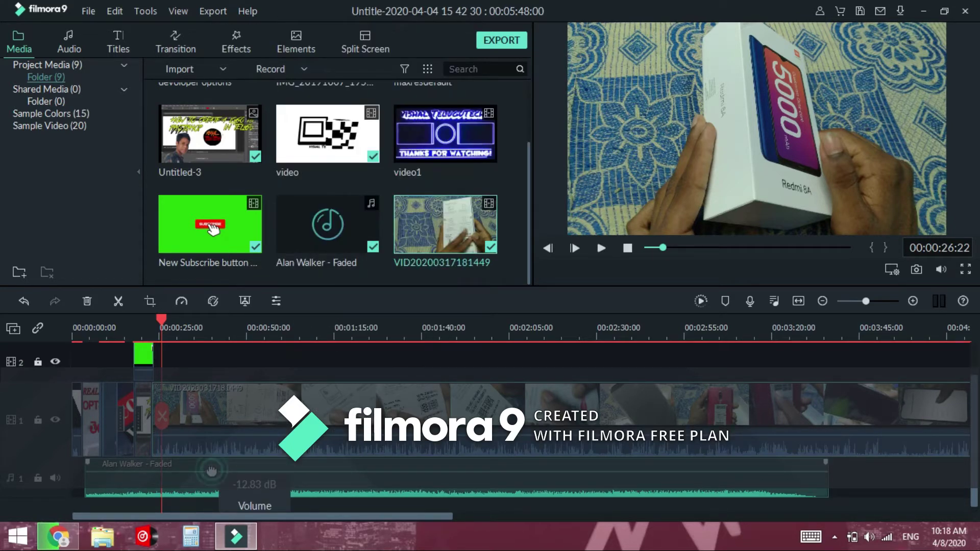
# Mute the Alan Walker - Faded clip, play a short section without the music, and unmute it.
pyautogui.rightClick(212, 471)
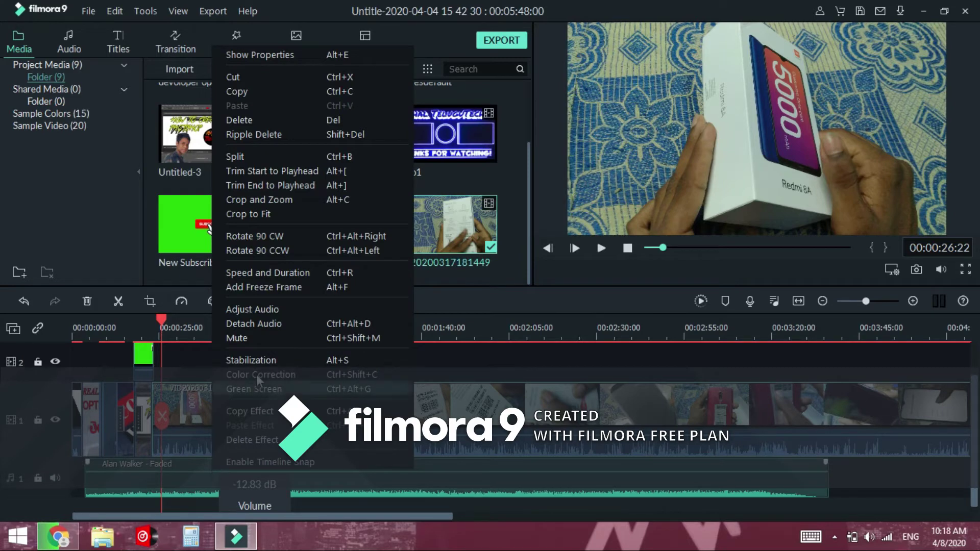
pyautogui.click(250, 336)
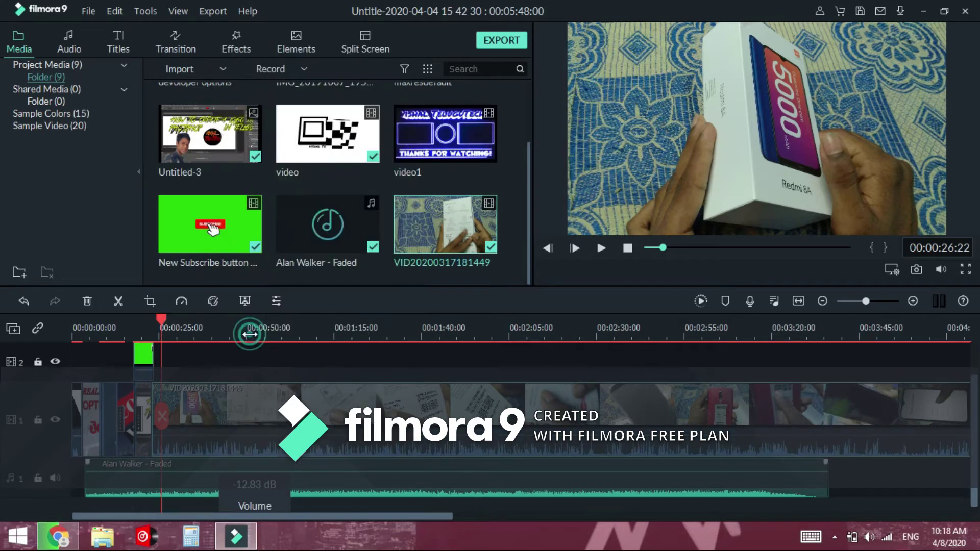
pyautogui.press('space')
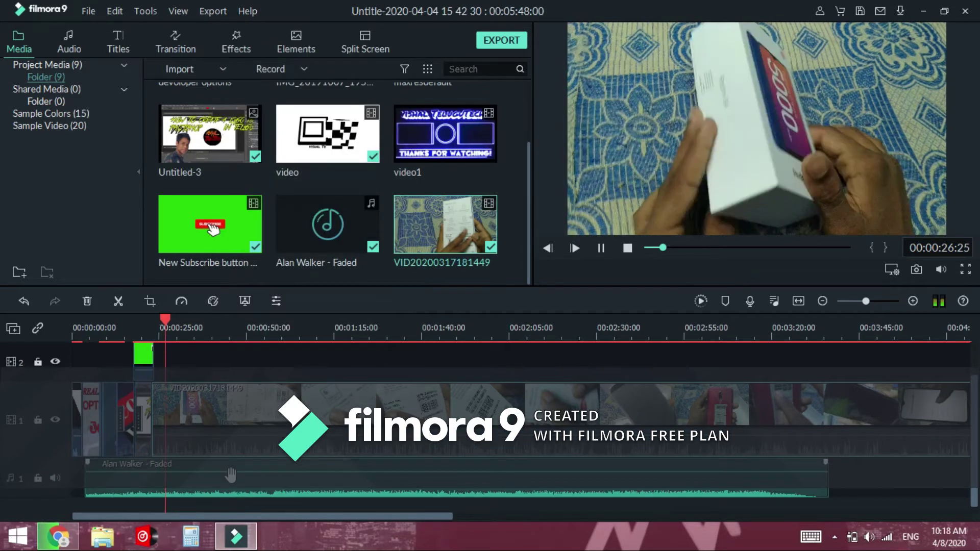
pyautogui.press('space')
pyautogui.rightClick(231, 476)
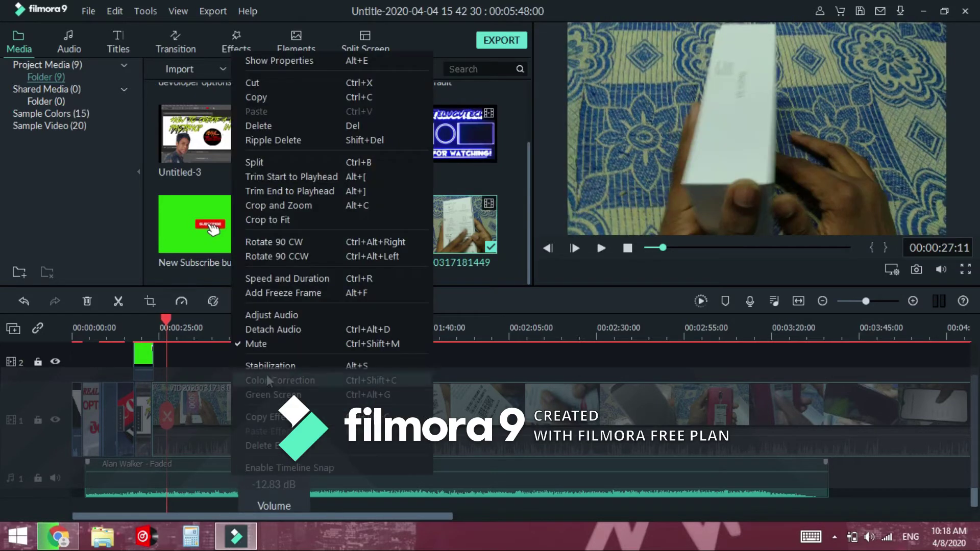
pyautogui.click(268, 346)
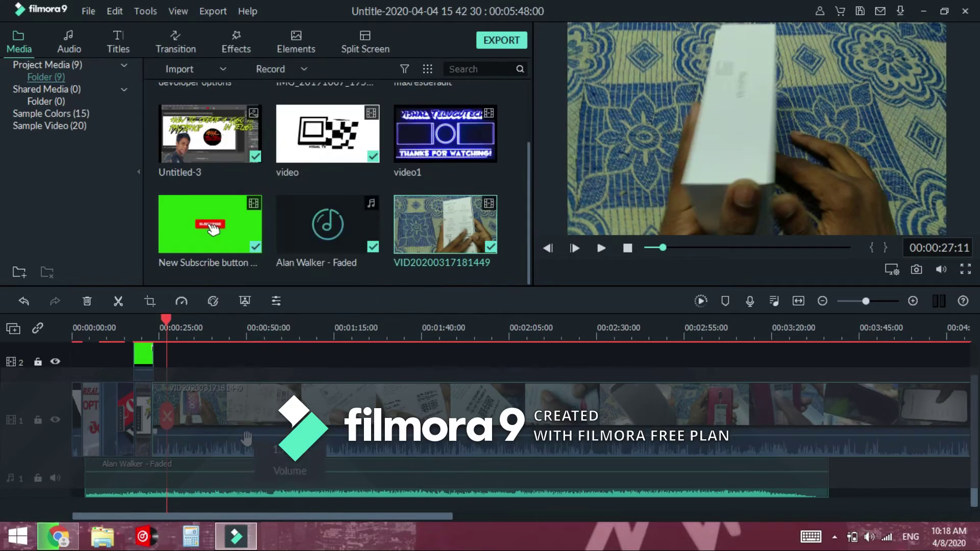
# Play short sections of the timeline from about 27 seconds to check the footage and music together.
pyautogui.press('space')
pyautogui.press('space')
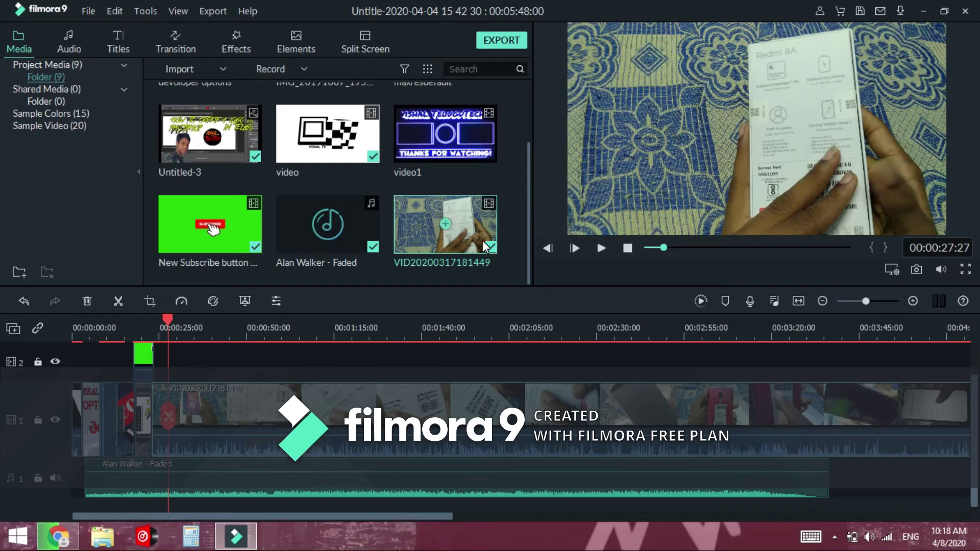
pyautogui.press('space')
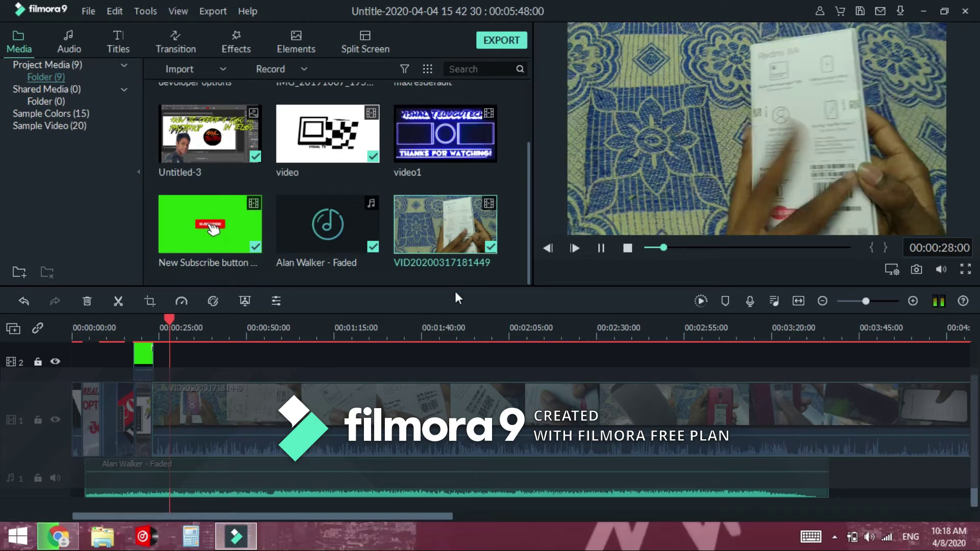
pyautogui.press('space')
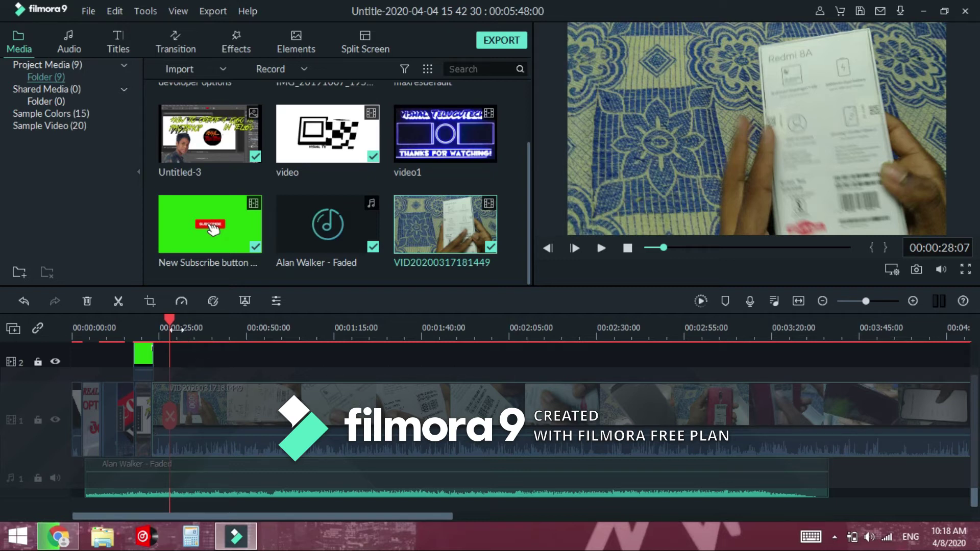
pyautogui.click(339, 367)
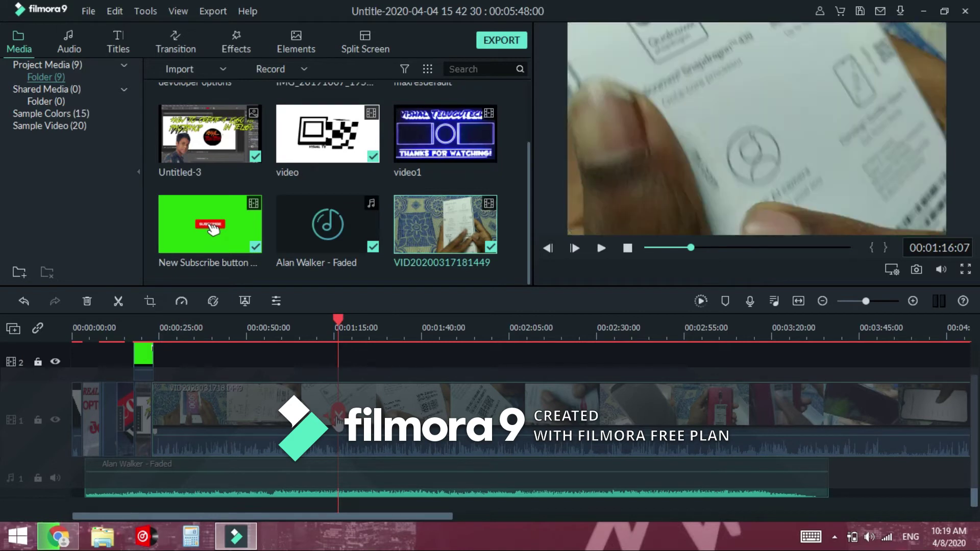
pyautogui.moveTo(339, 317); pyautogui.dragTo(210, 347)
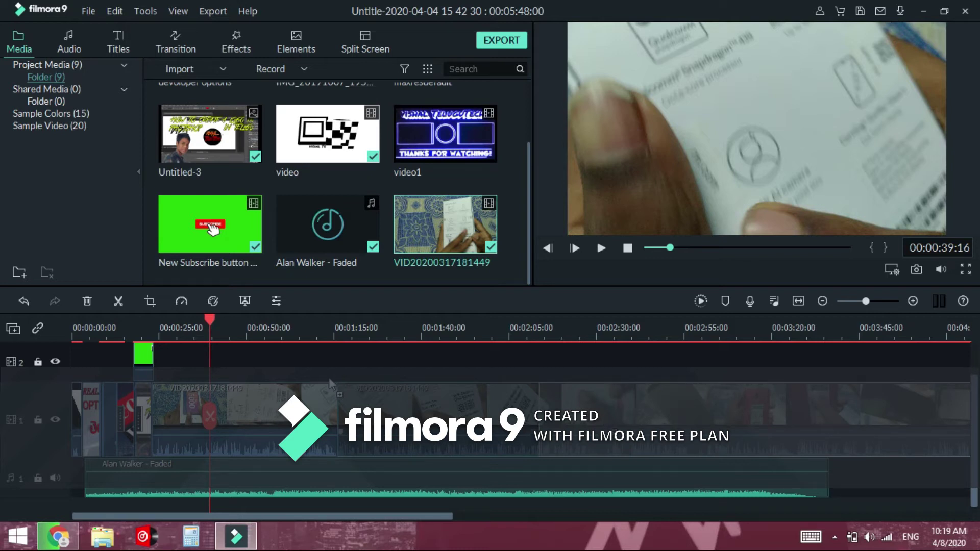
# Shift the first piece of the split footage to start at about 42 seconds, and delete that piece.
pyautogui.moveTo(348, 391); pyautogui.dragTo(366, 406)
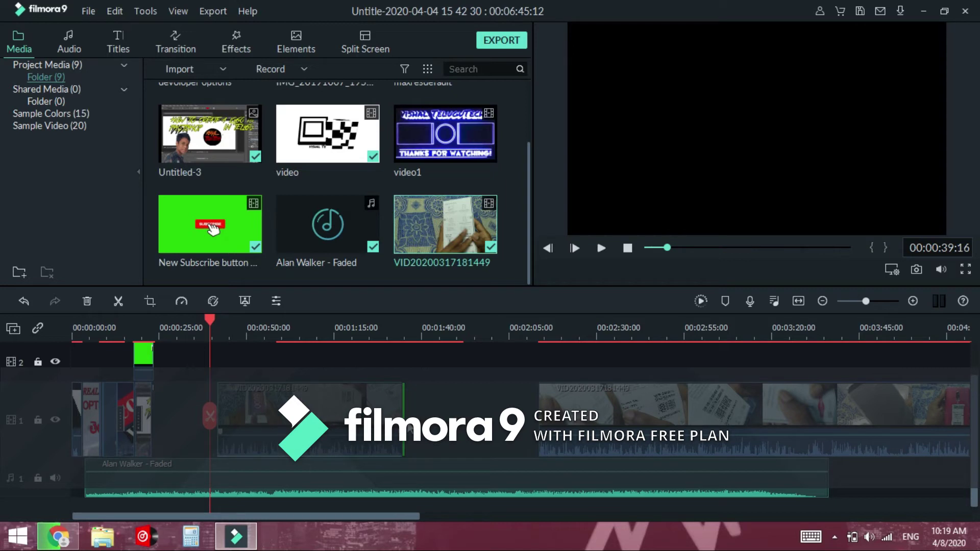
pyautogui.press('Delete')
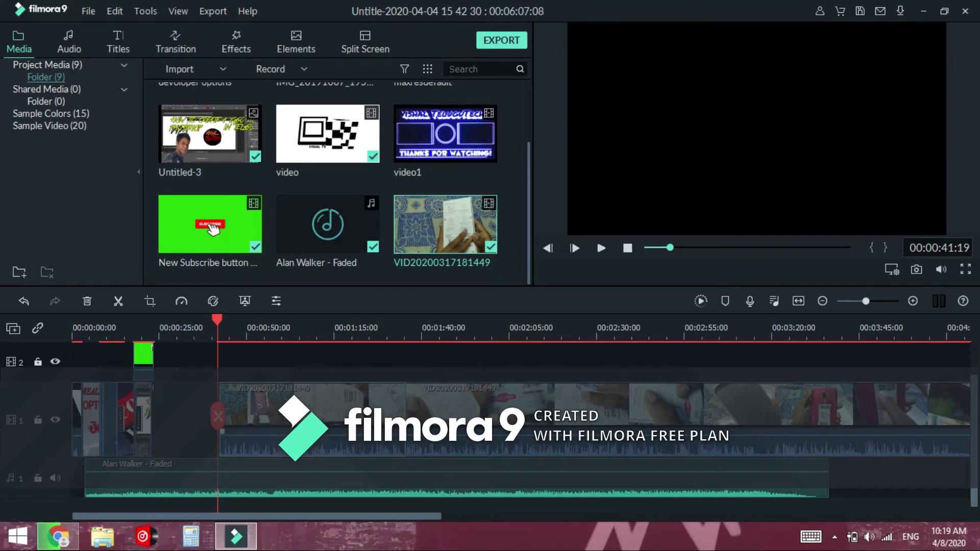
pyautogui.rightClick(351, 396)
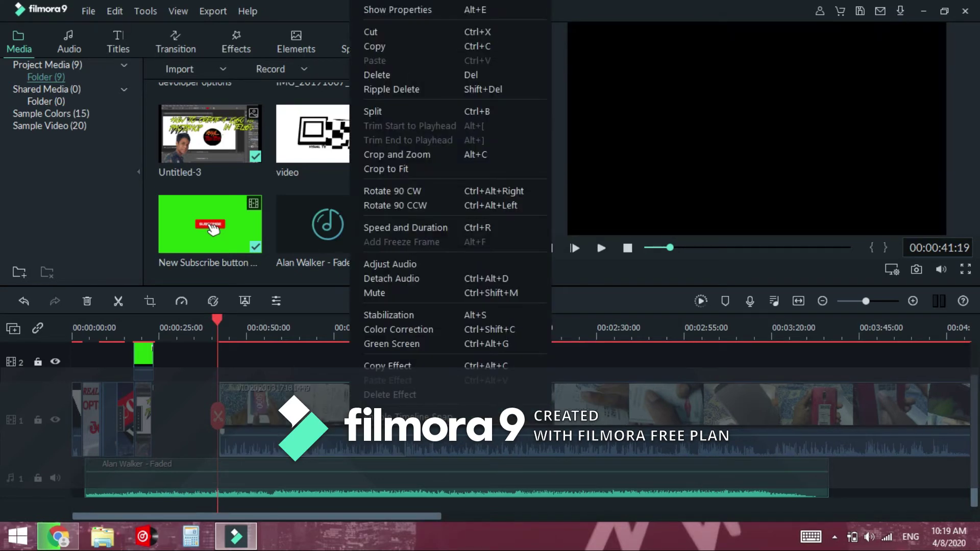
pyautogui.click(382, 74)
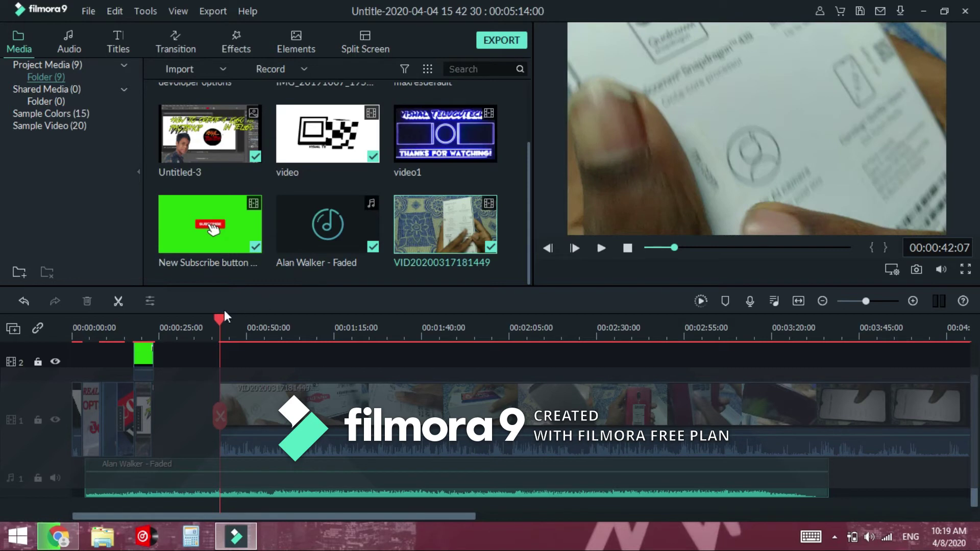
# Split the main footage and the song at about 1:56, and reposition the pieces after the cut.
pyautogui.moveTo(217, 316); pyautogui.dragTo(482, 366)
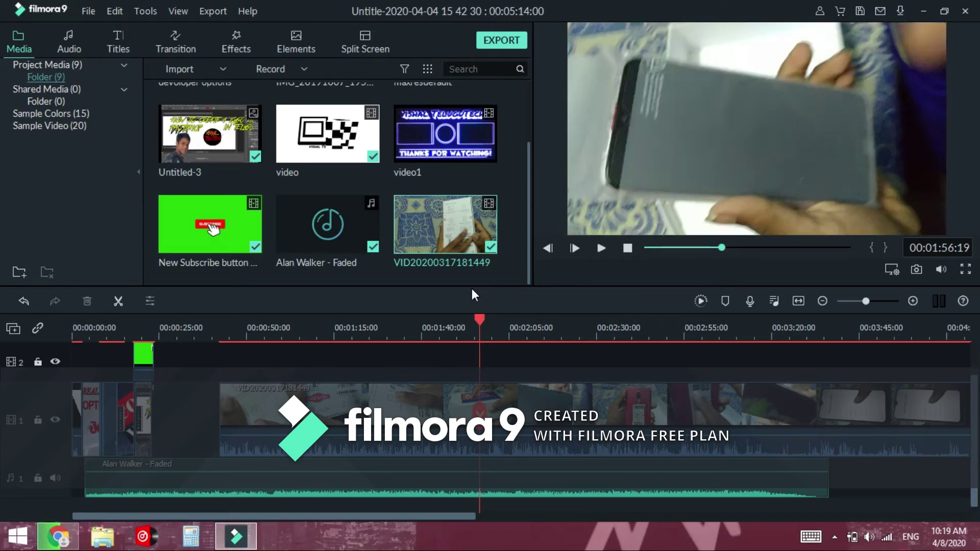
pyautogui.click(480, 412)
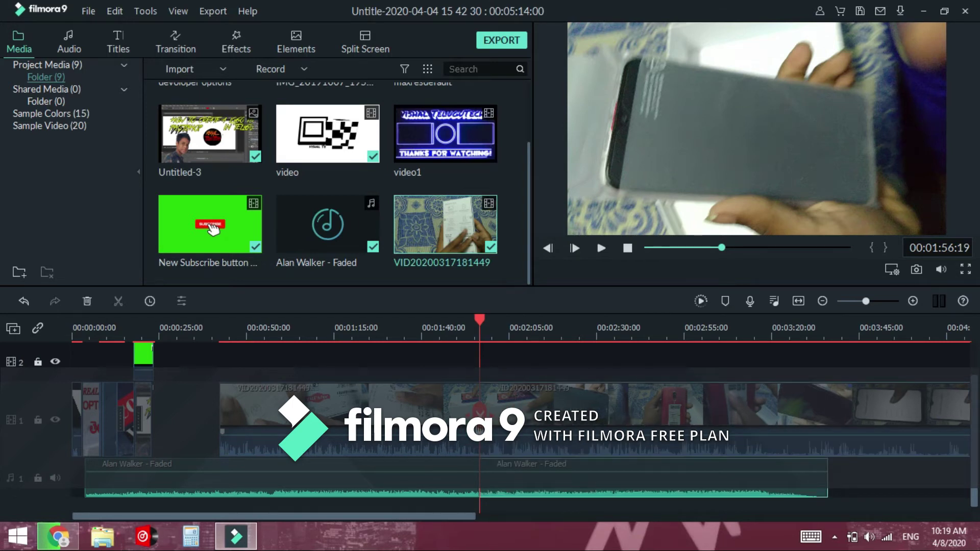
pyautogui.moveTo(554, 422); pyautogui.dragTo(370, 195)
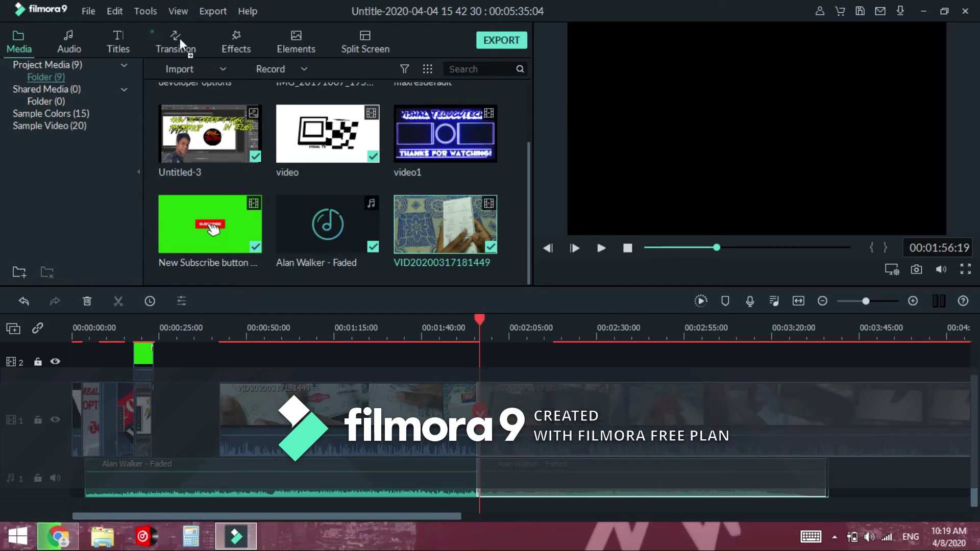
# Try to place the Fade transition at the footage cut near 1:56, and preview playback from about 1:54.
pyautogui.moveTo(180, 38); pyautogui.dragTo(180, 38)
pyautogui.click(179, 38)
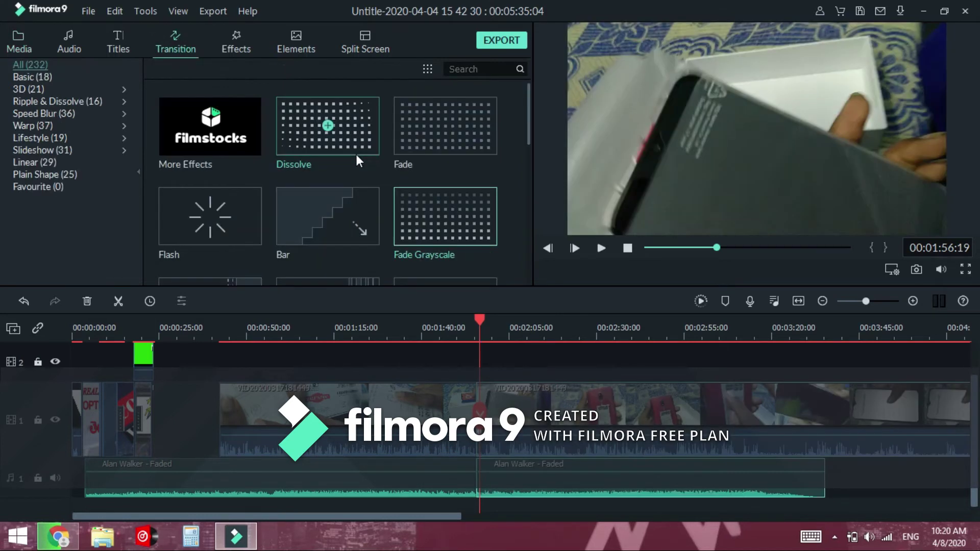
pyautogui.click(448, 144)
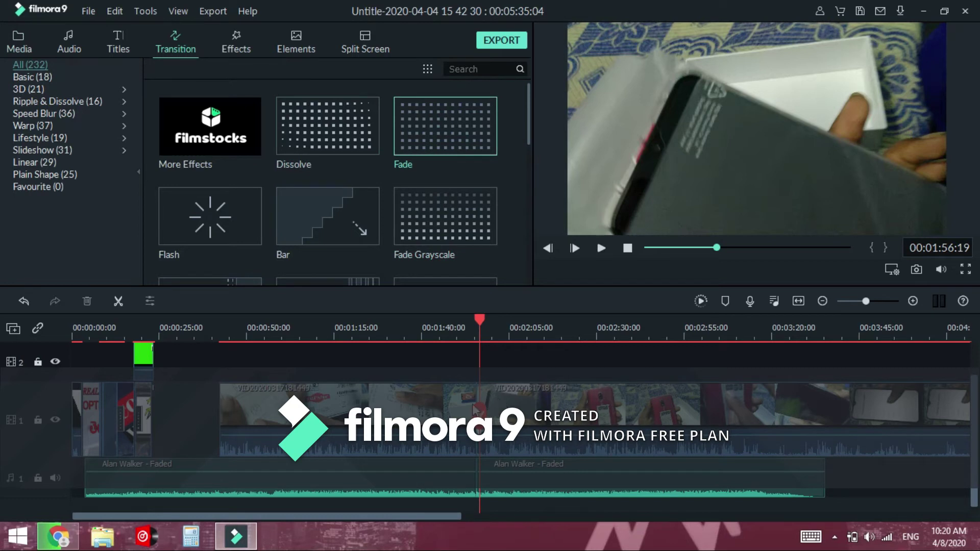
pyautogui.click(462, 385)
pyautogui.moveTo(476, 316)
pyautogui.mouseDown()
pyautogui.moveTo(464, 317)
pyautogui.moveTo(472, 317)
pyautogui.mouseUp()
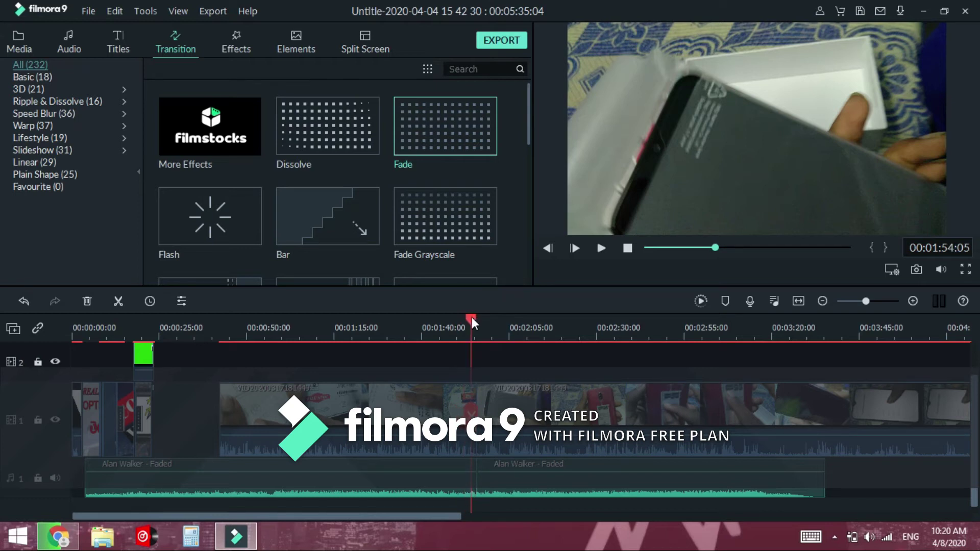
pyautogui.click(600, 248)
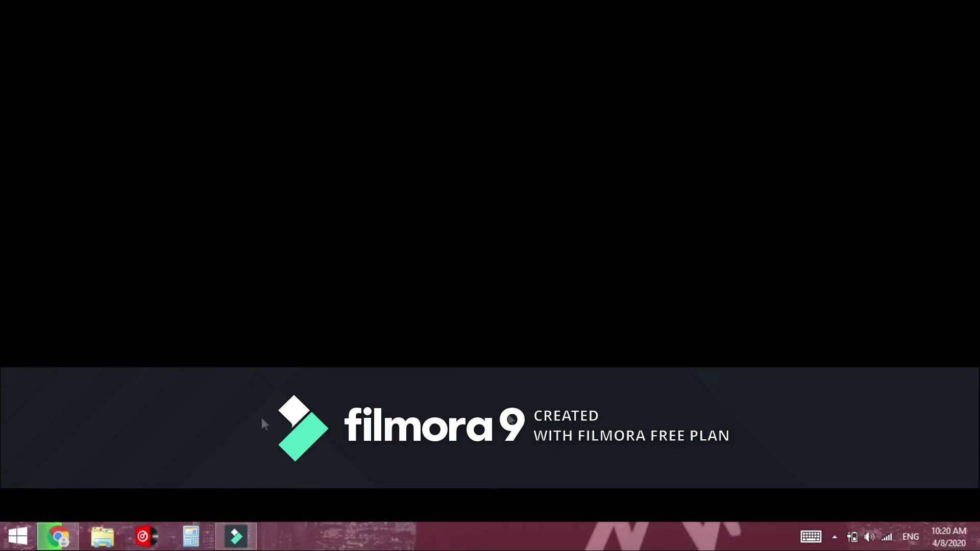
# Mute the computer's sound, and pause the screen recorder running in the background.
pyautogui.press('XF86AudioMute')
pyautogui.click(840, 543)
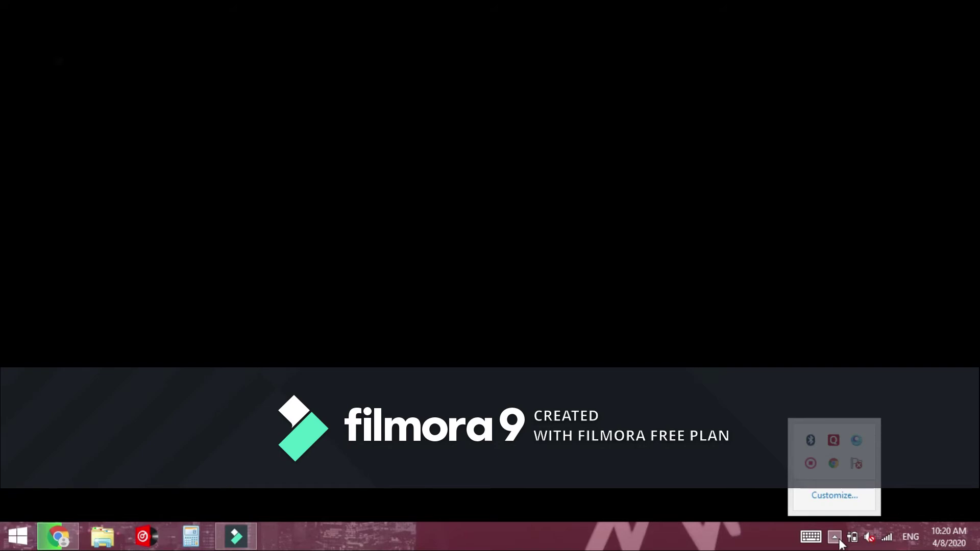
pyautogui.click(811, 464)
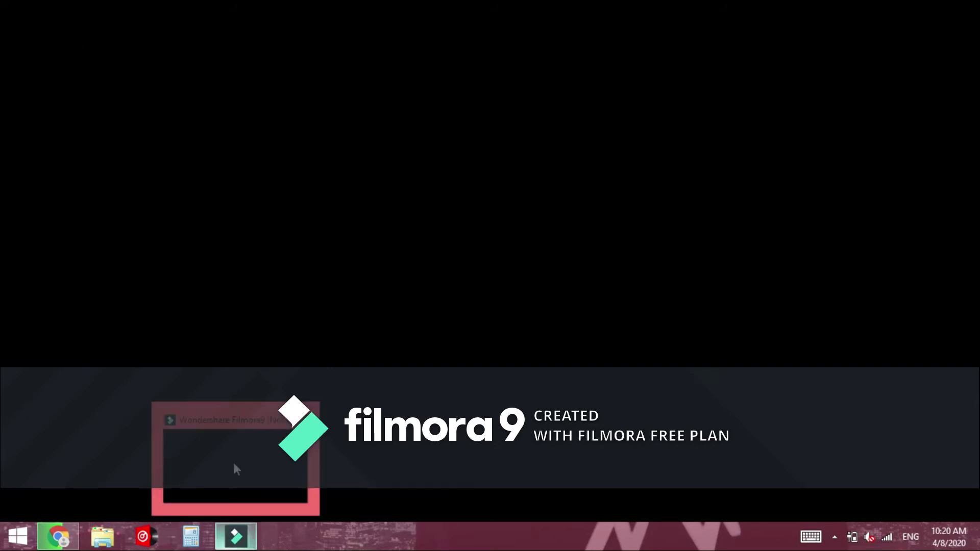
pyautogui.click(835, 541)
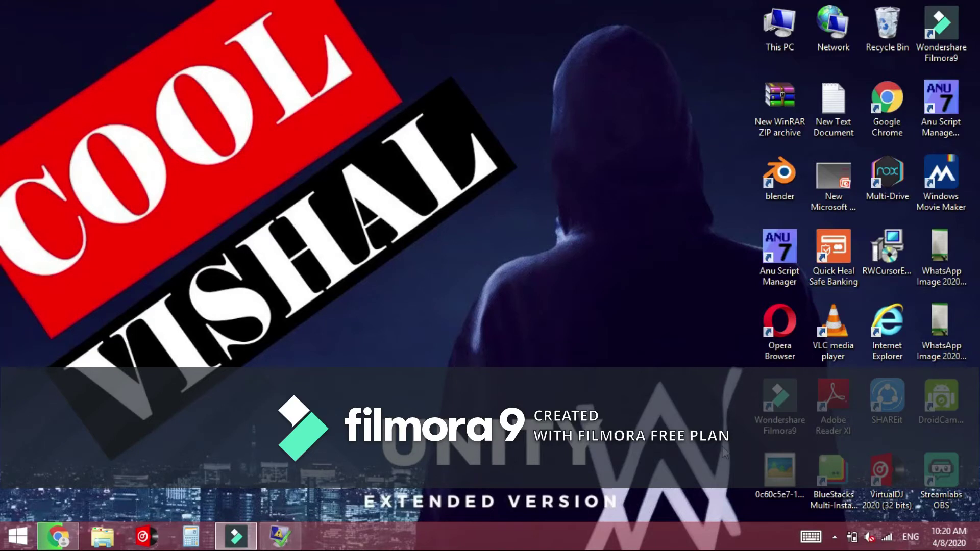
pyautogui.click(835, 537)
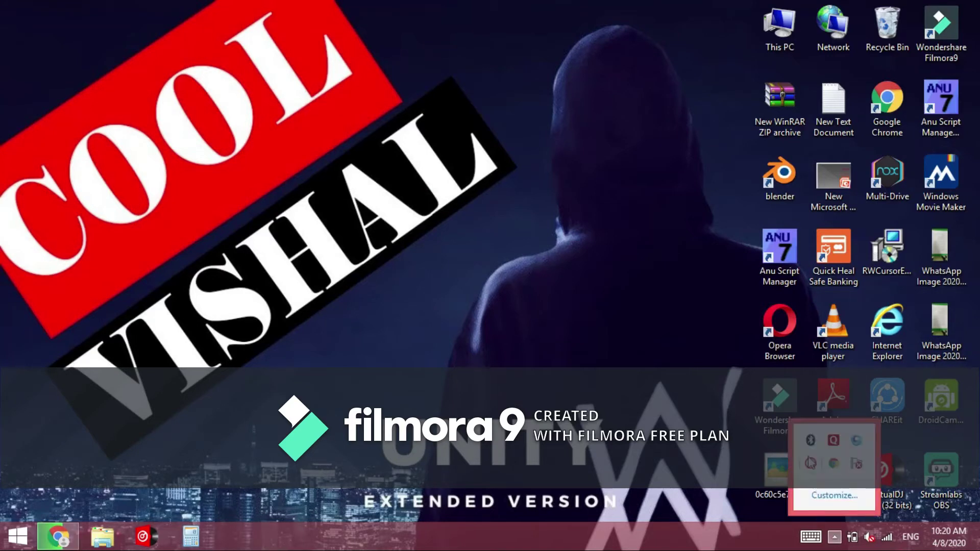
pyautogui.click(811, 463)
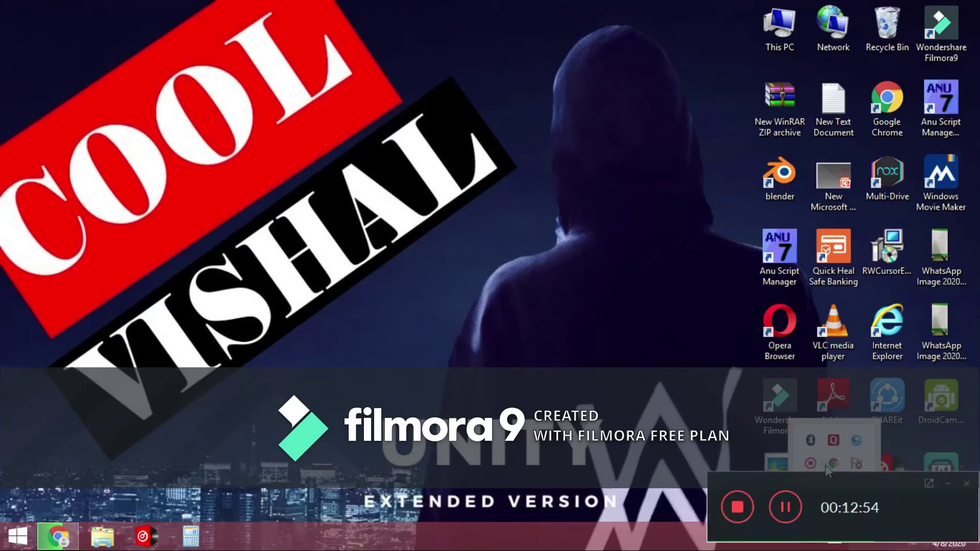
pyautogui.click(774, 501)
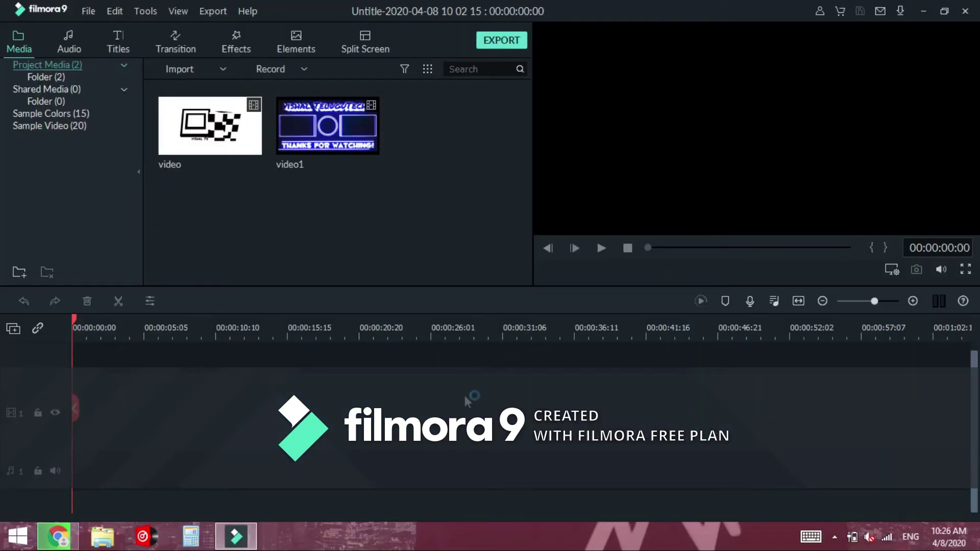
# Bring up the screen recorder's controls and minimize them to return to the empty project.
pyautogui.click(834, 537)
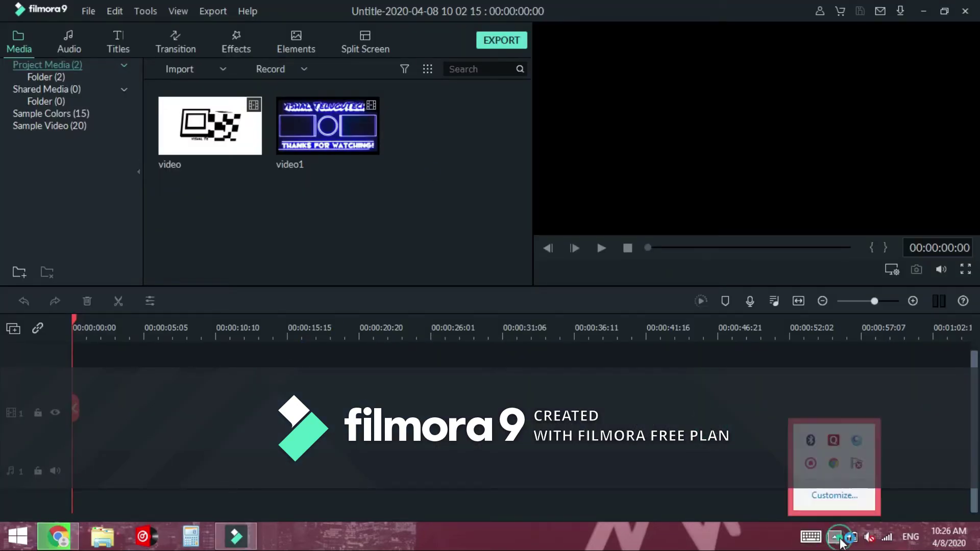
pyautogui.rightClick(824, 467)
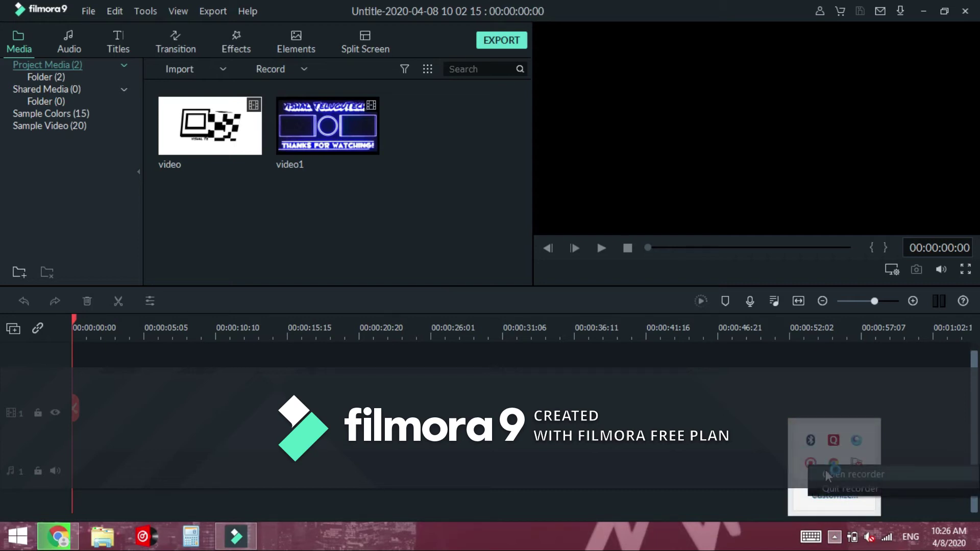
pyautogui.click(826, 473)
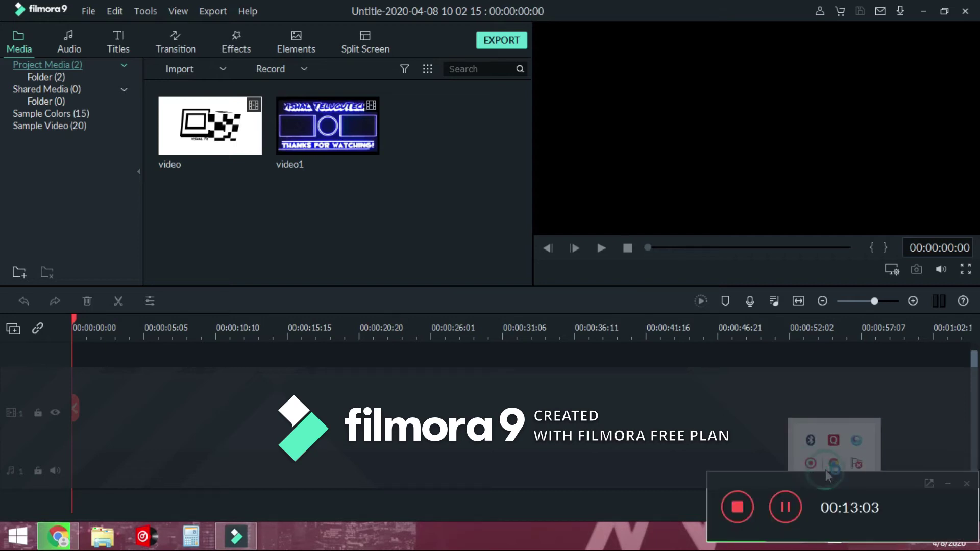
pyautogui.click(946, 485)
pyautogui.click(504, 232)
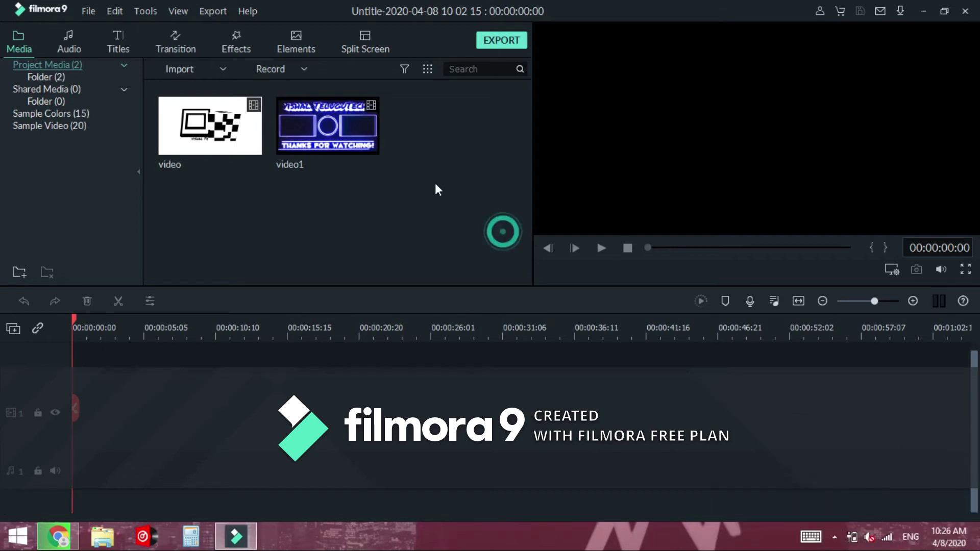
pyautogui.click(294, 67)
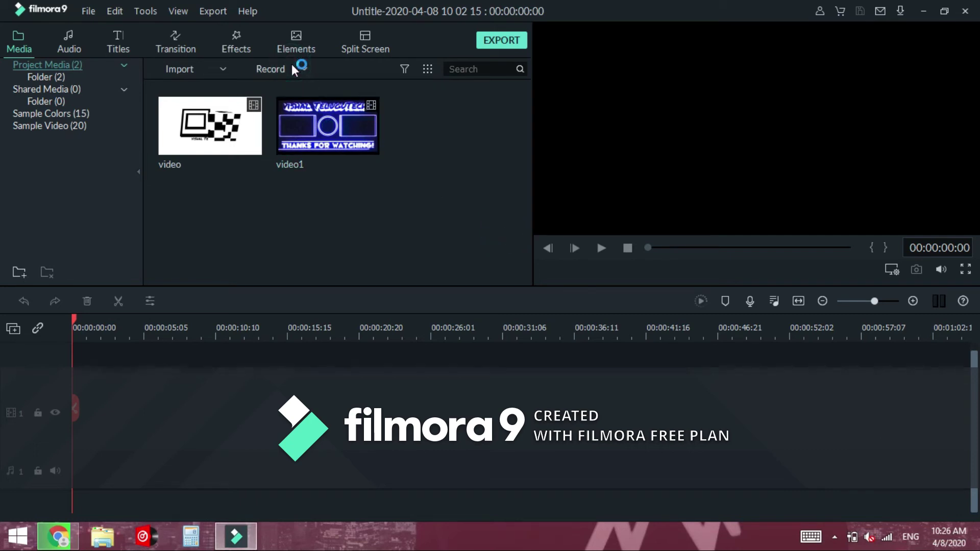
pyautogui.click(211, 67)
pyautogui.click(211, 69)
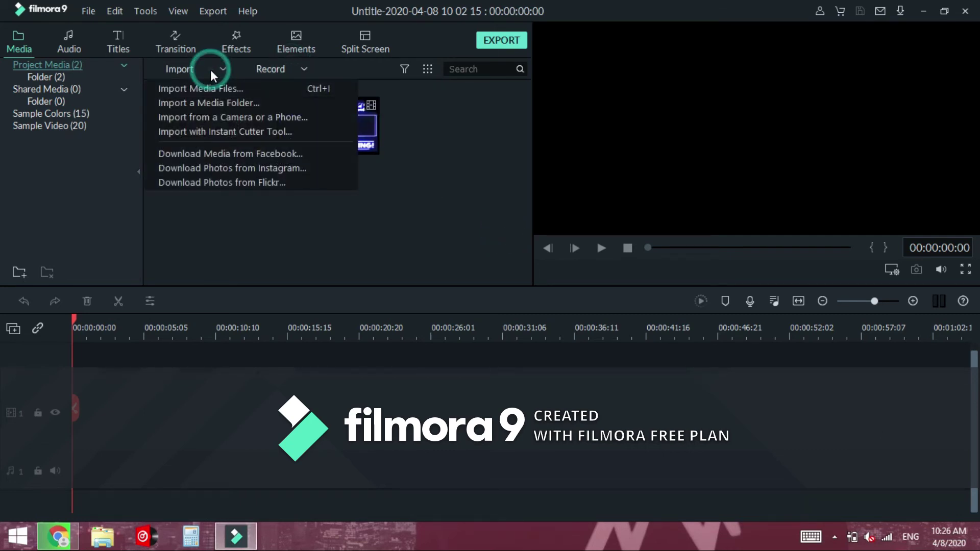
pyautogui.click(301, 216)
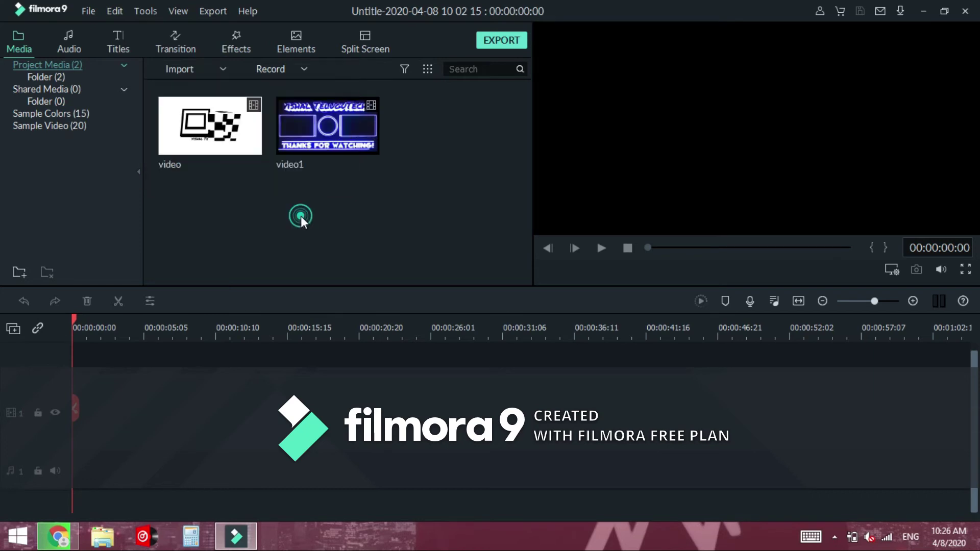
pyautogui.click(185, 67)
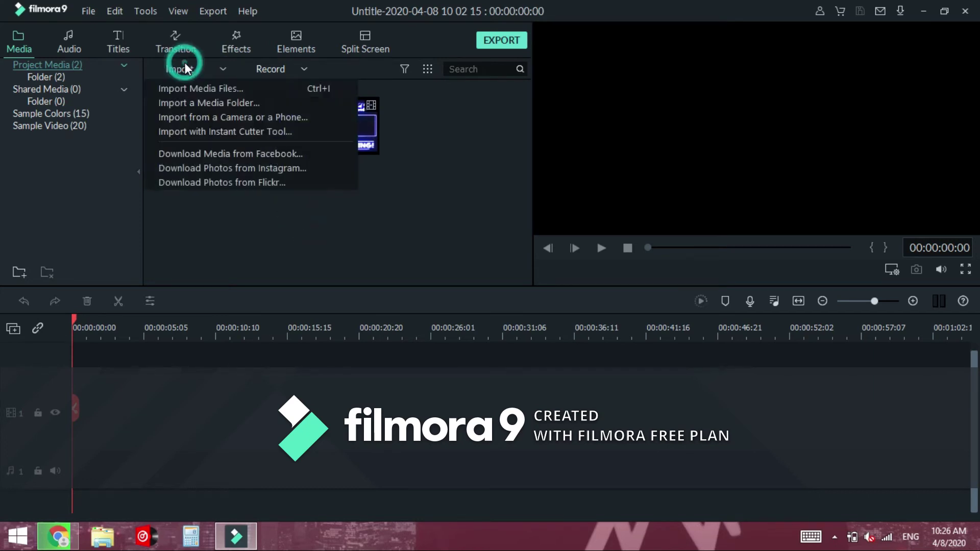
pyautogui.click(205, 102)
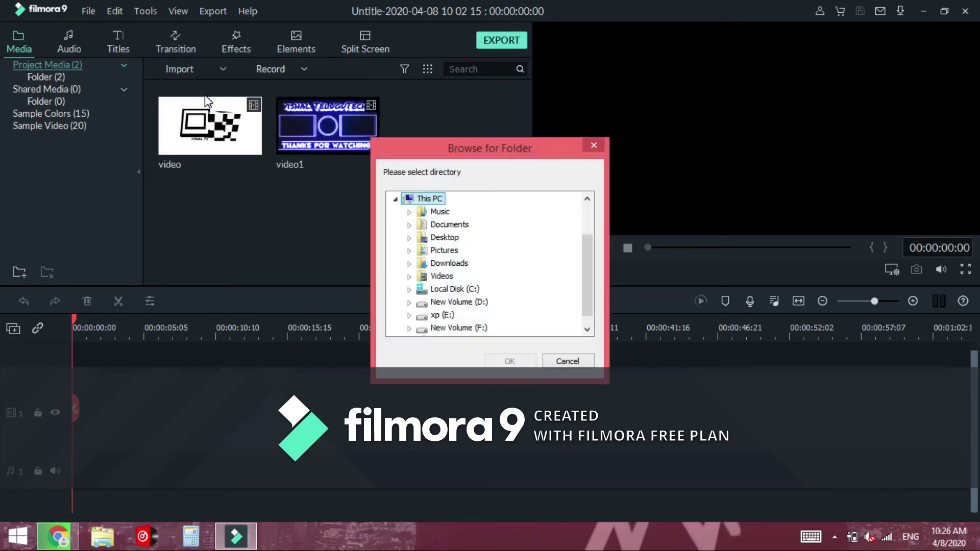
pyautogui.click(595, 145)
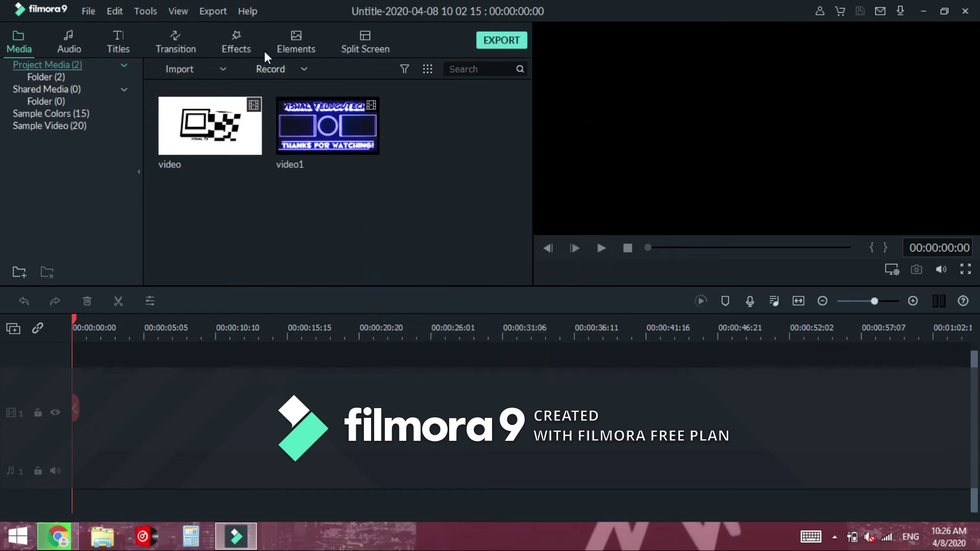
pyautogui.click(198, 62)
pyautogui.click(207, 88)
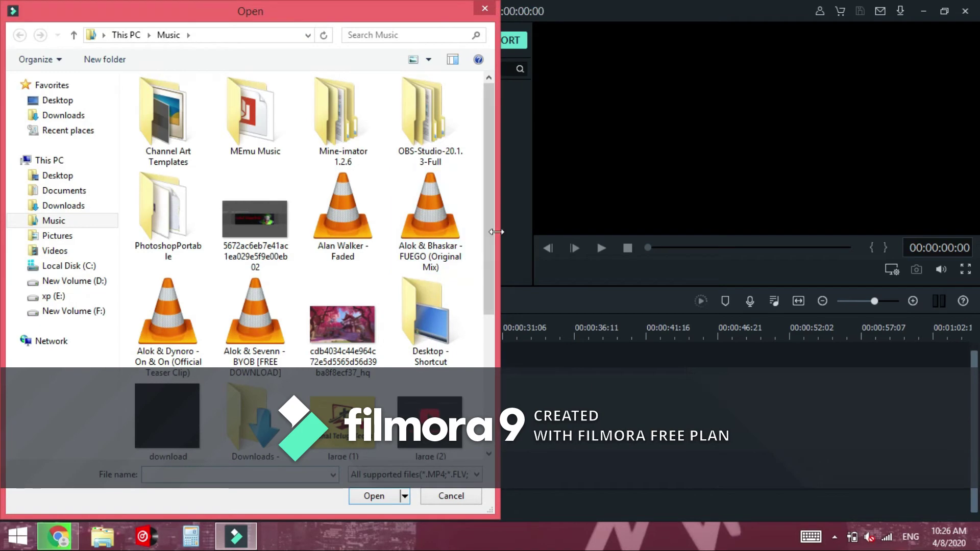
pyautogui.moveTo(497, 233); pyautogui.dragTo(973, 232)
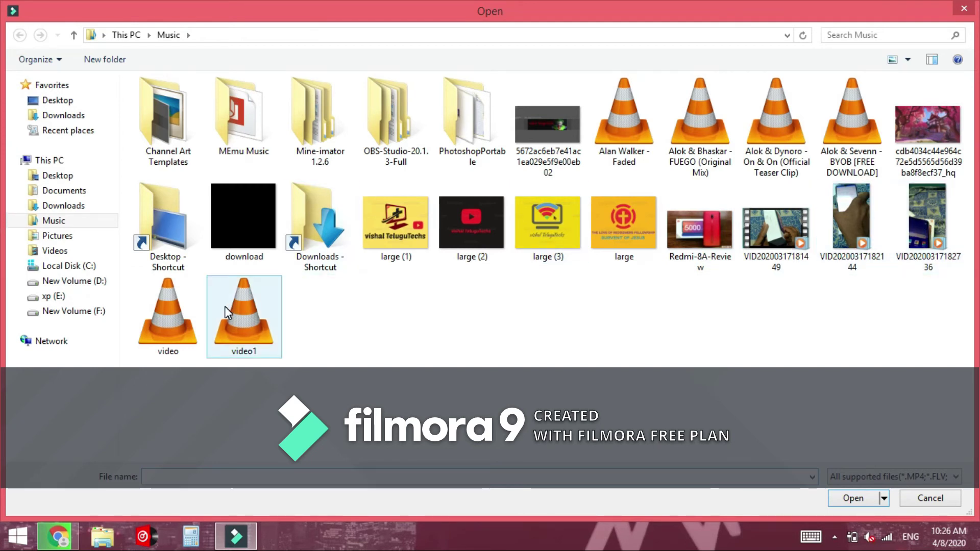
pyautogui.click(776, 228)
pyautogui.click(839, 493)
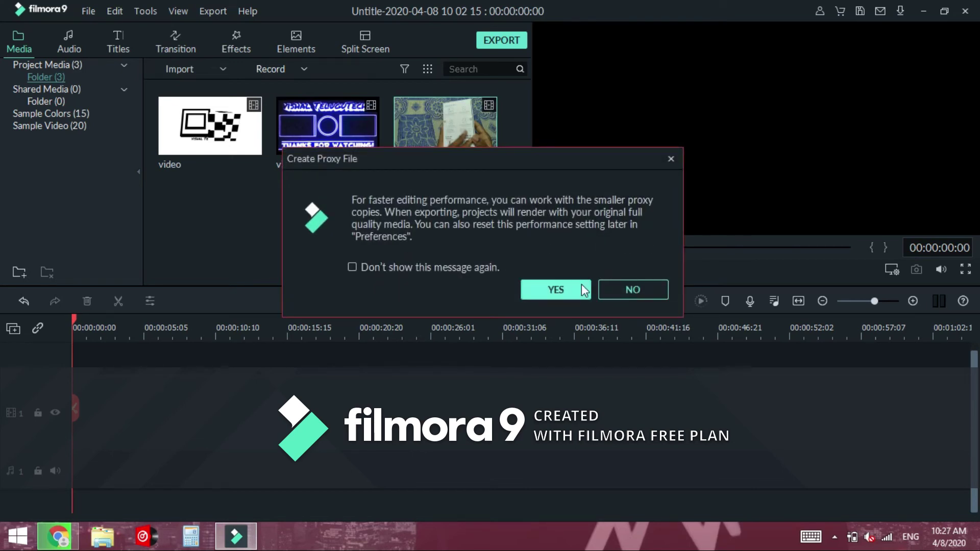
pyautogui.click(631, 289)
pyautogui.moveTo(480, 145); pyautogui.dragTo(72, 428)
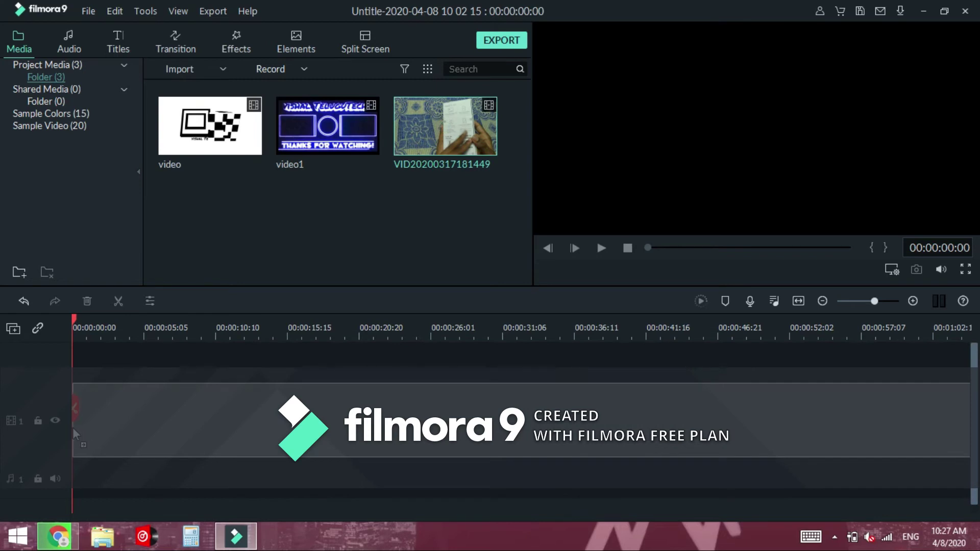
pyautogui.click(471, 299)
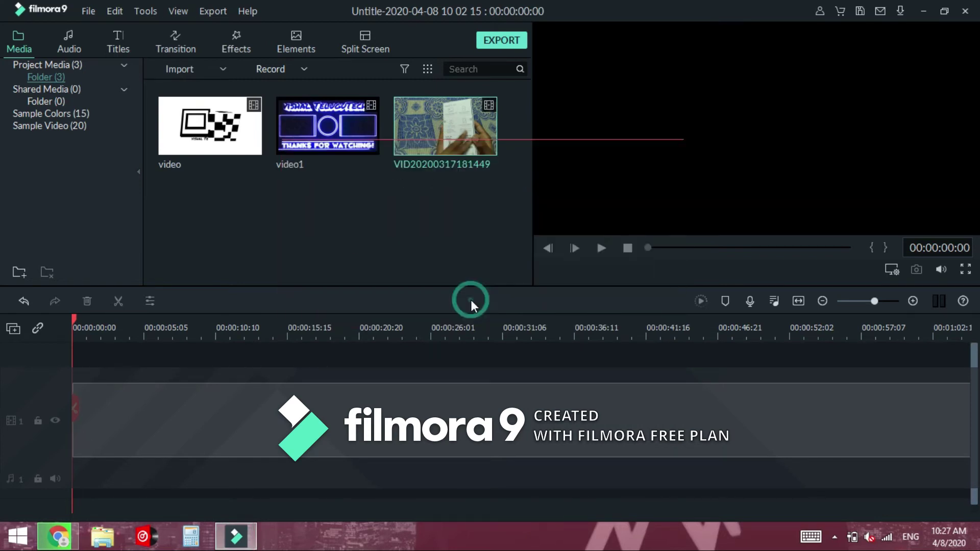
# Add the Lower Third 5 title above the footage at about 11 seconds.
pyautogui.click(108, 43)
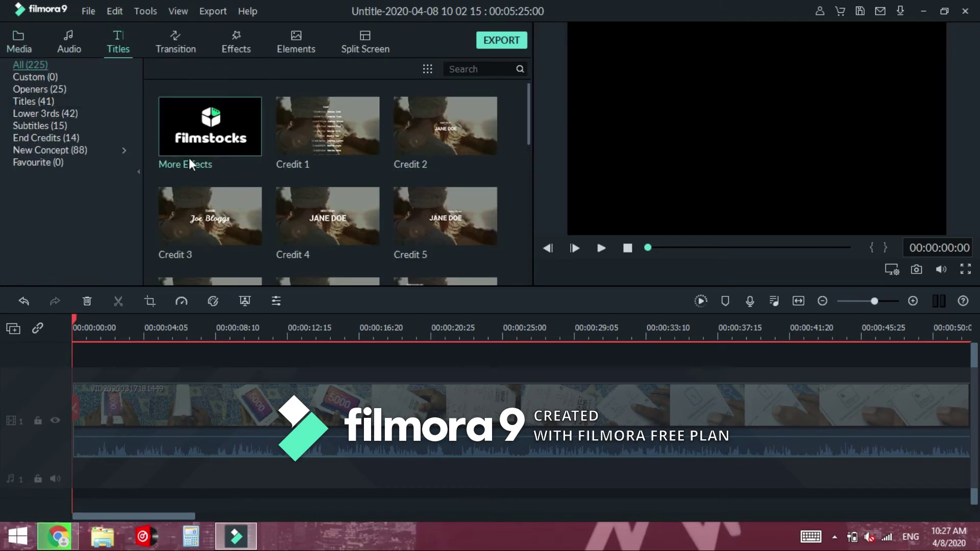
pyautogui.moveTo(528, 139); pyautogui.dragTo(532, 282)
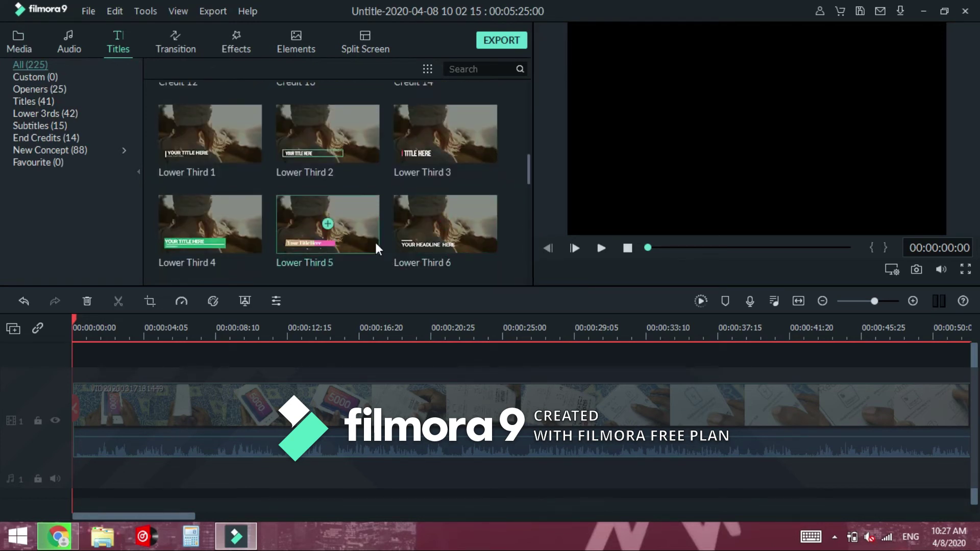
pyautogui.moveTo(333, 212); pyautogui.dragTo(278, 368)
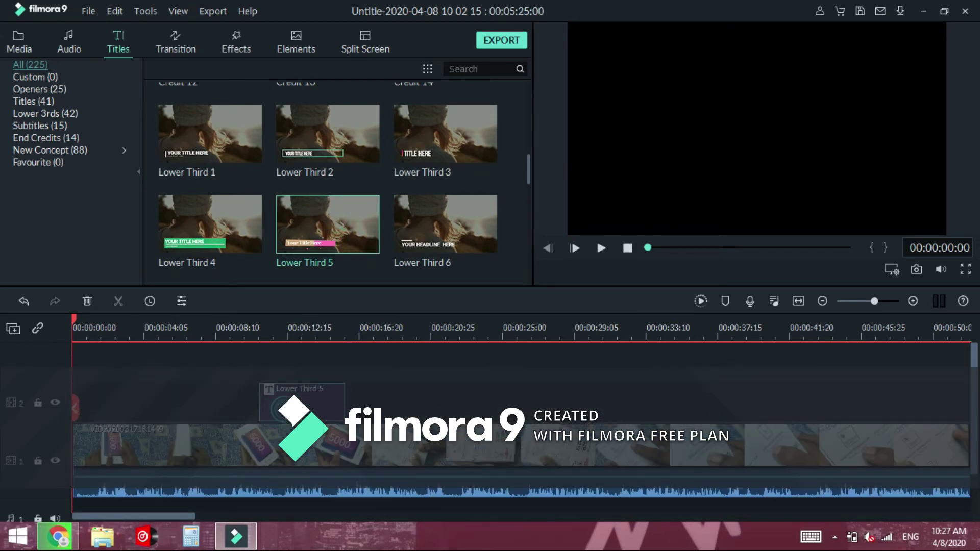
# Replace the lower third's placeholder text with "hi" and the person's name, and move the text onto the coloured bar.
pyautogui.doubleClick(276, 403)
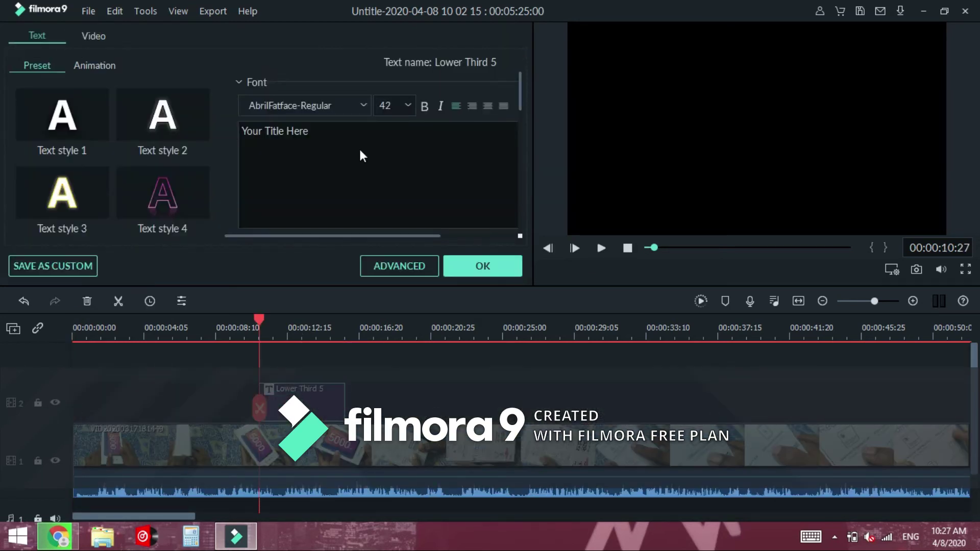
pyautogui.doubleClick(297, 132)
pyautogui.press('BackSpace')
pyautogui.press('BackSpace')
pyautogui.press('BackSpace')
pyautogui.press('BackSpace')
pyautogui.press('BackSpace')
pyautogui.press('BackSpace')
pyautogui.press('BackSpace')
pyautogui.press('BackSpace')
pyautogui.press('BackSpace')
pyautogui.press('BackSpace')
pyautogui.press('BackSpace')
pyautogui.press('BackSpace')
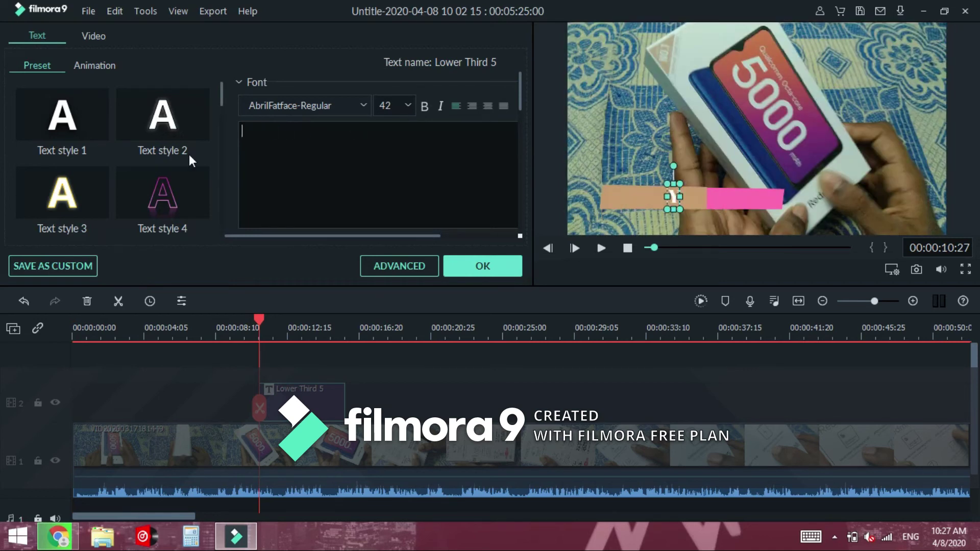
pyautogui.write('hi')
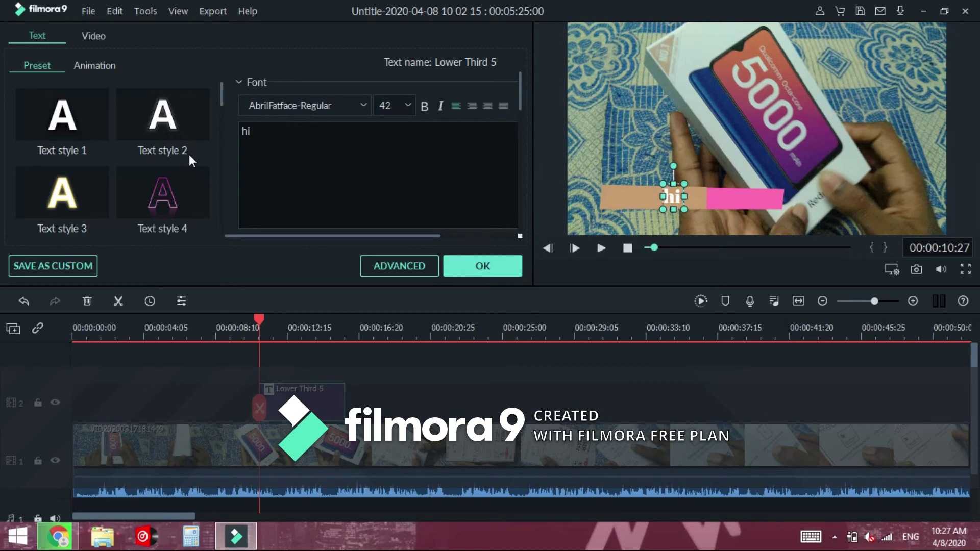
pyautogui.write(' vishal')
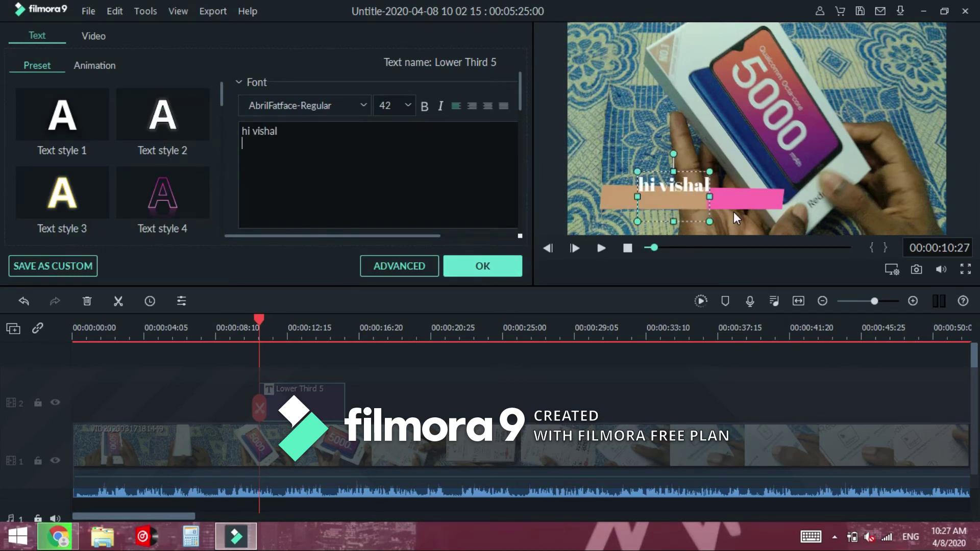
pyautogui.moveTo(691, 203); pyautogui.dragTo(766, 214)
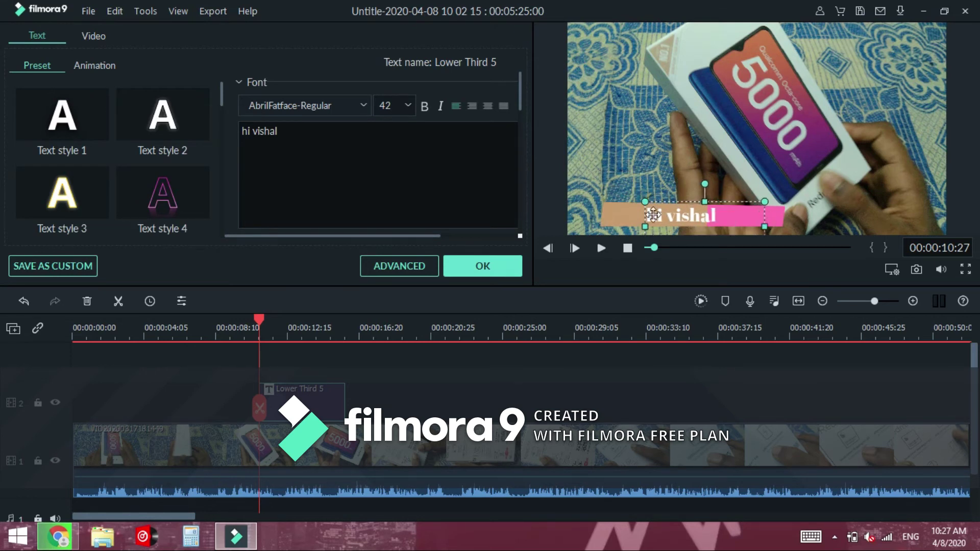
pyautogui.click(486, 267)
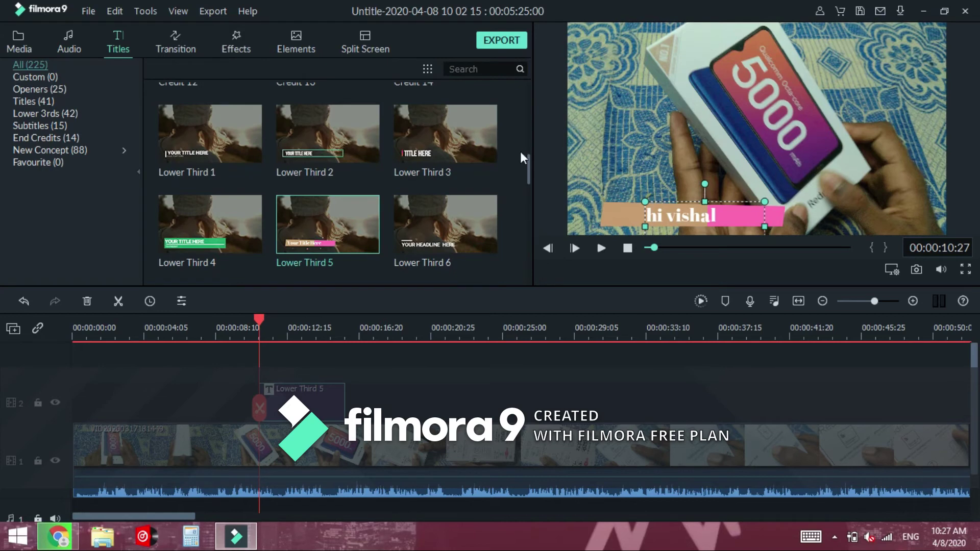
# Add the New Opener 1 title and insert it at the start of the first video track, ahead of the footage.
pyautogui.moveTo(530, 165); pyautogui.dragTo(519, 289)
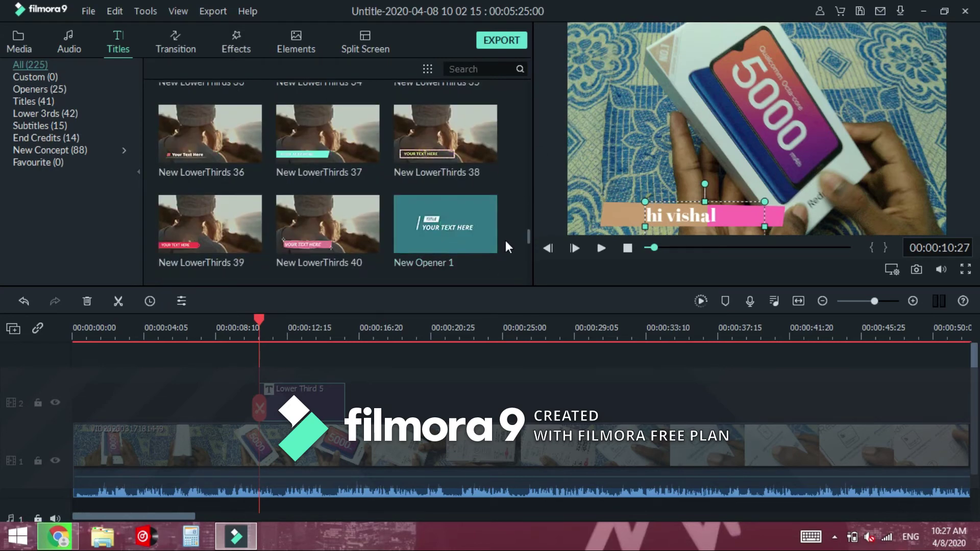
pyautogui.moveTo(466, 222); pyautogui.dragTo(84, 400)
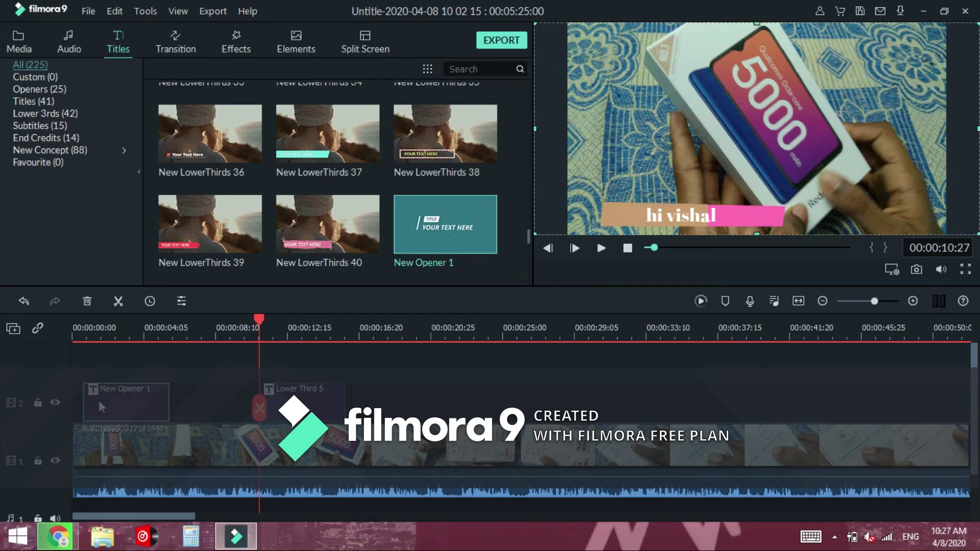
pyautogui.doubleClick(99, 400)
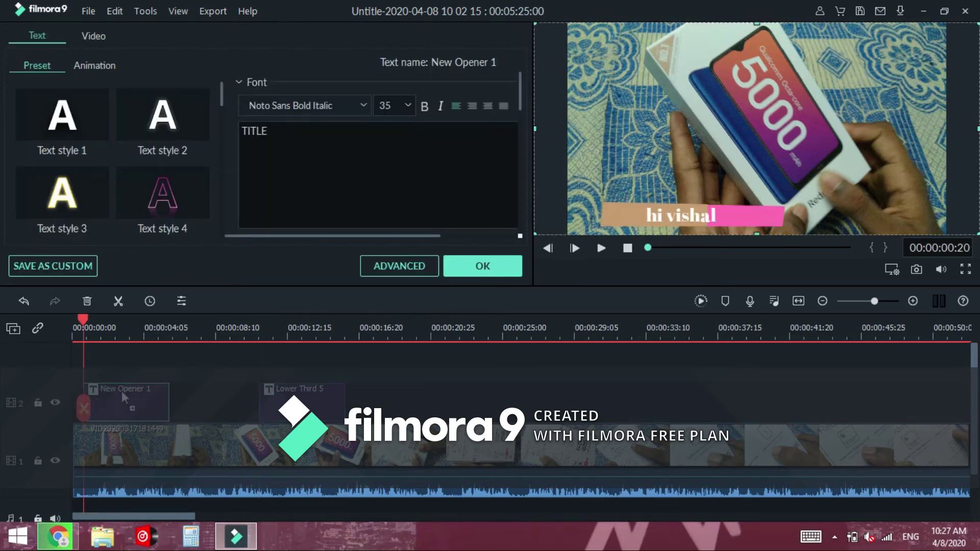
pyautogui.moveTo(121, 391); pyautogui.dragTo(113, 462)
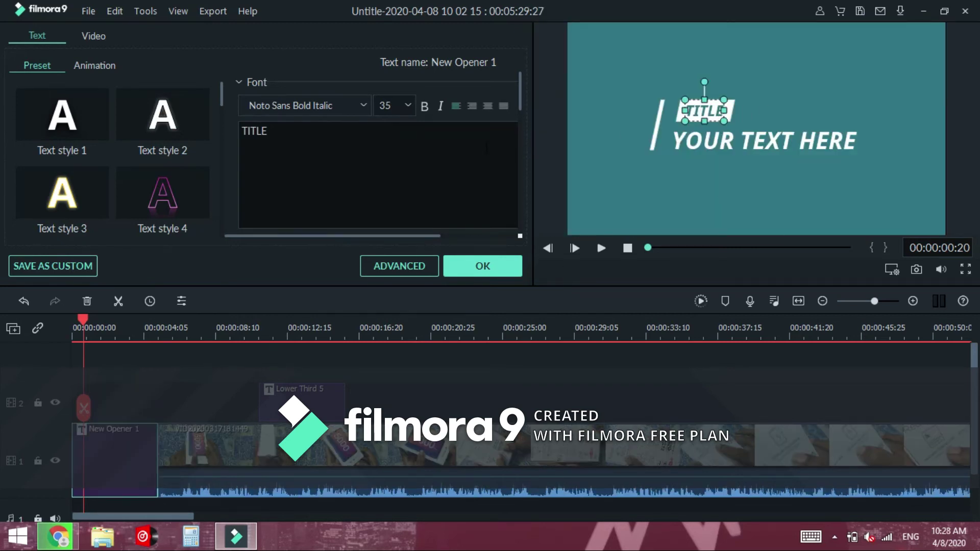
# Replace the opener's "YOUR TEXT HERE" line with "welcome" and play back the title animation.
pyautogui.click(788, 145)
pyautogui.click(357, 137)
pyautogui.hotkey('ctrl', 'a')
pyautogui.press('BackSpace')
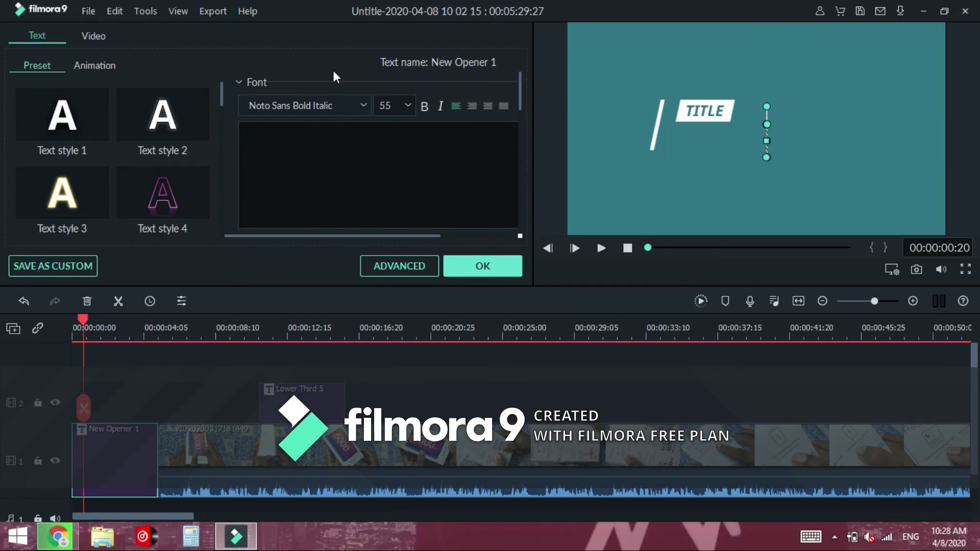
pyautogui.write('welcome')
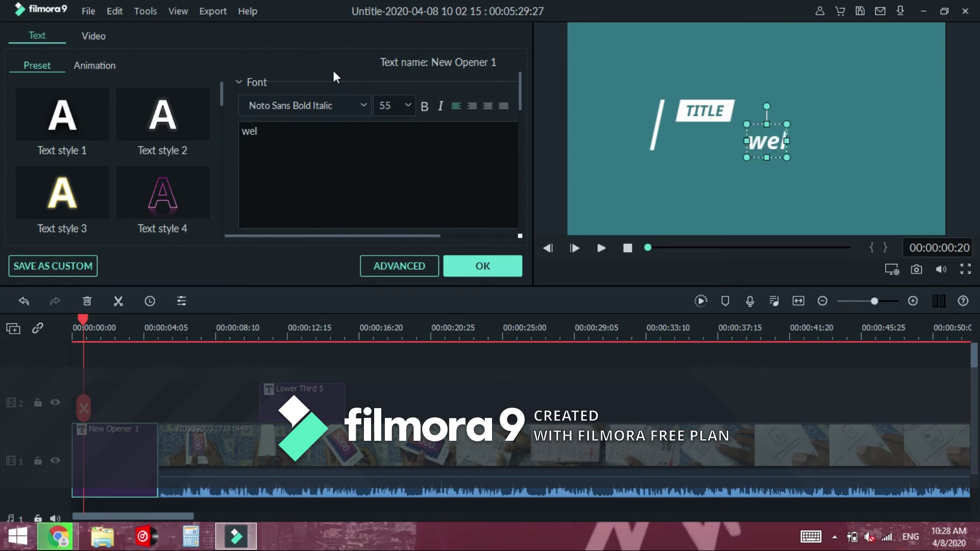
pyautogui.click(499, 263)
pyautogui.press('space')
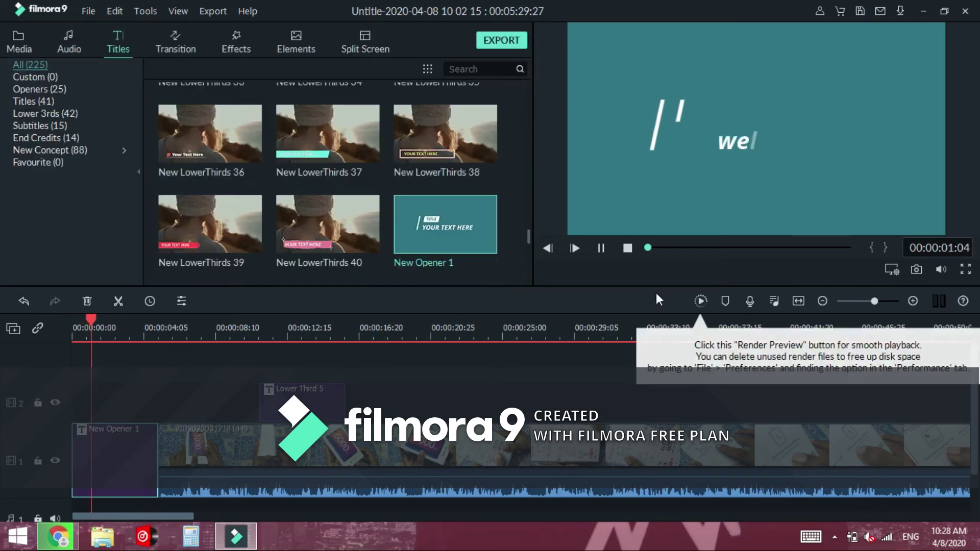
pyautogui.press('space')
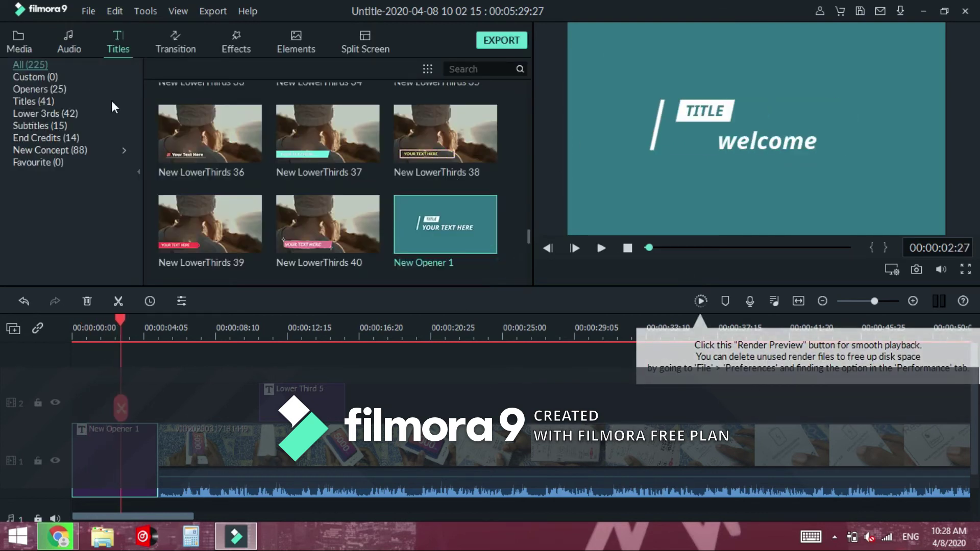
# Add the Drift - Drift music at the start of the first audio track, beneath the opener.
pyautogui.click(72, 46)
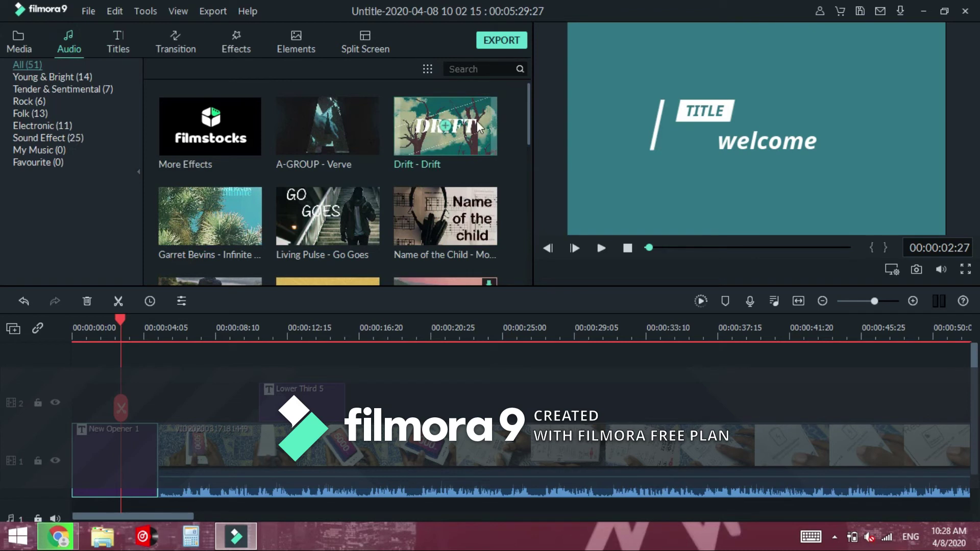
pyautogui.scroll(-1, 306, 416)
pyautogui.moveTo(329, 374); pyautogui.dragTo(70, 375)
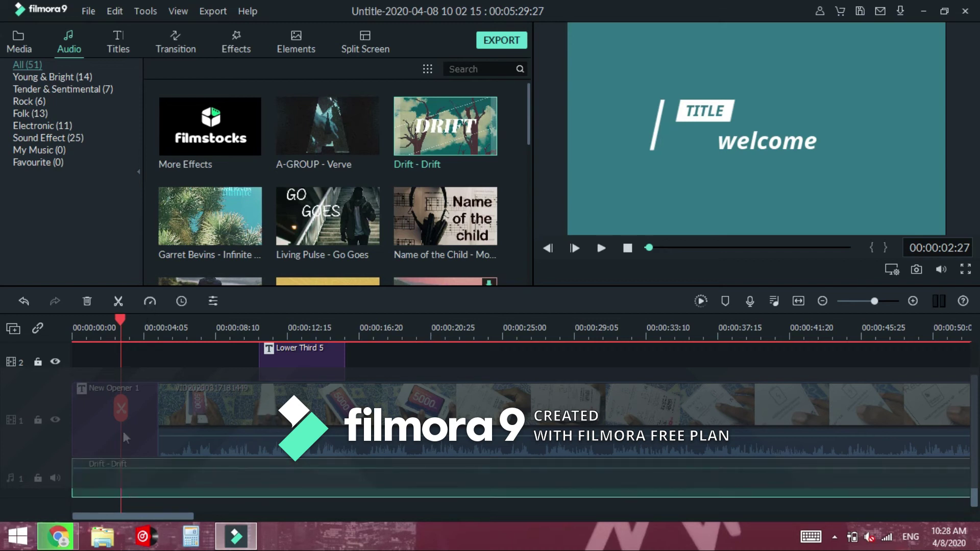
# Split the Drift music where the opener ends, at 00:00:05:02, and delete the part after the cut.
pyautogui.moveTo(120, 412); pyautogui.dragTo(161, 416)
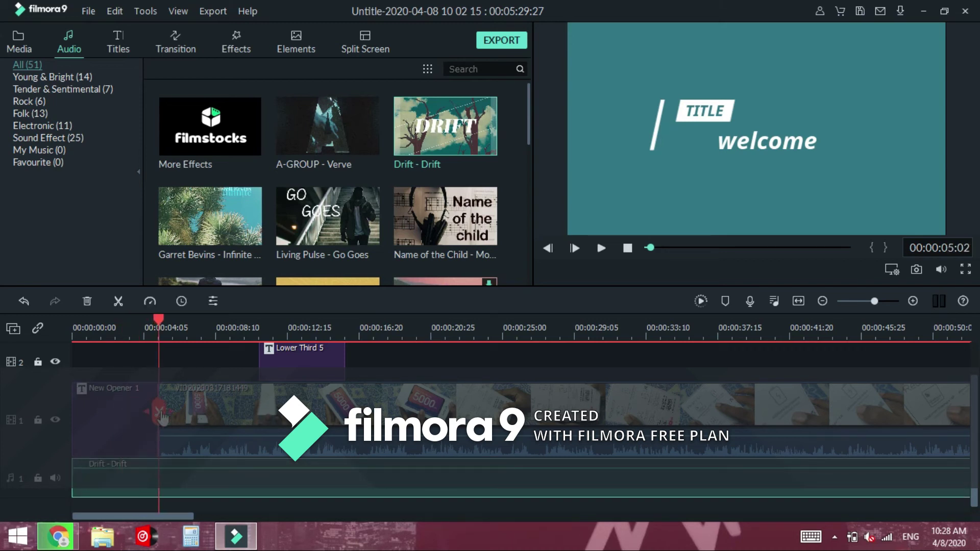
pyautogui.click(161, 417)
pyautogui.rightClick(189, 474)
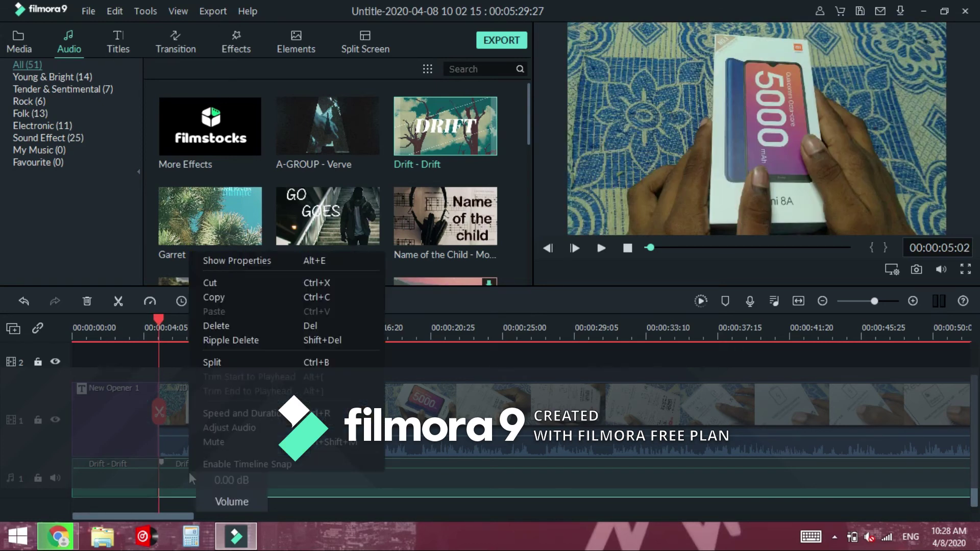
pyautogui.click(226, 326)
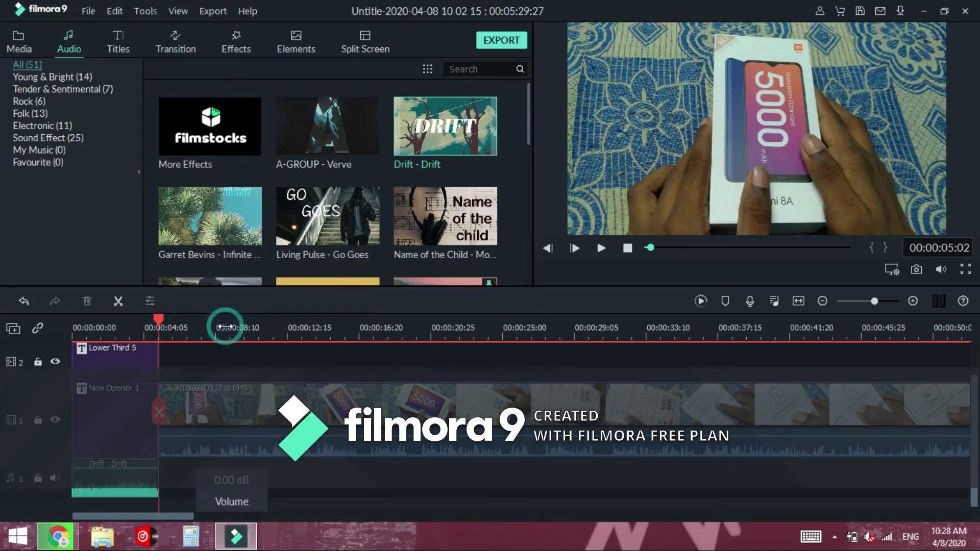
# Play the opener with its music from the start, and move the Lower Third 5 title to about 40 seconds.
pyautogui.press('space')
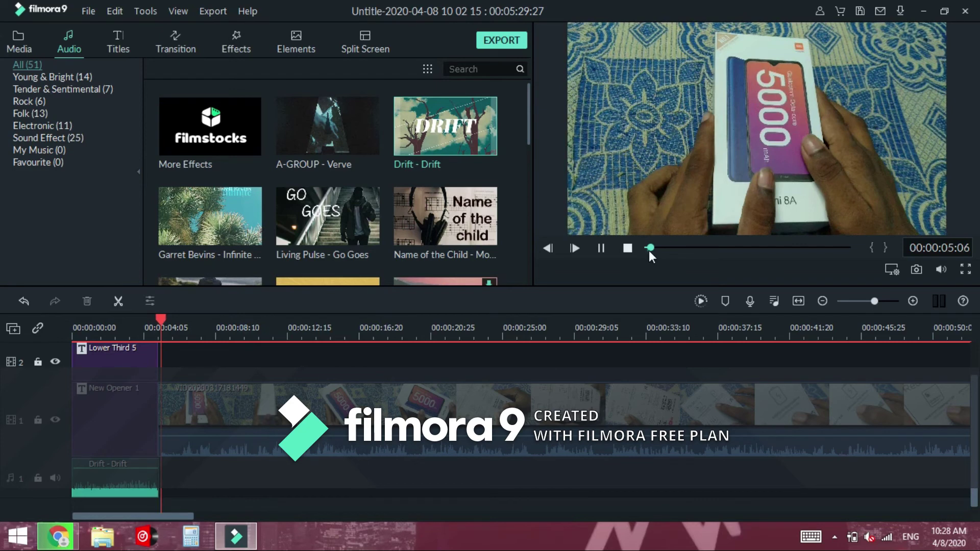
pyautogui.click(632, 250)
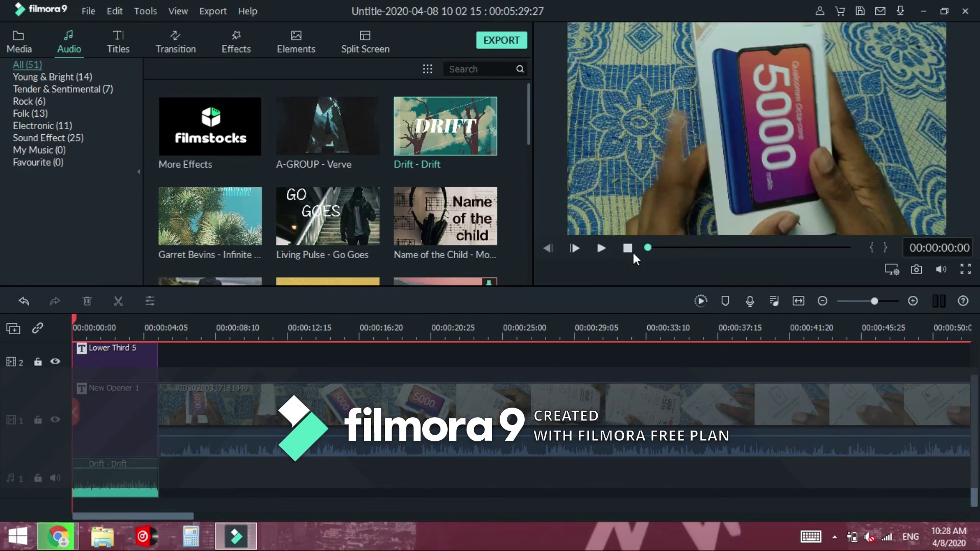
pyautogui.press('space')
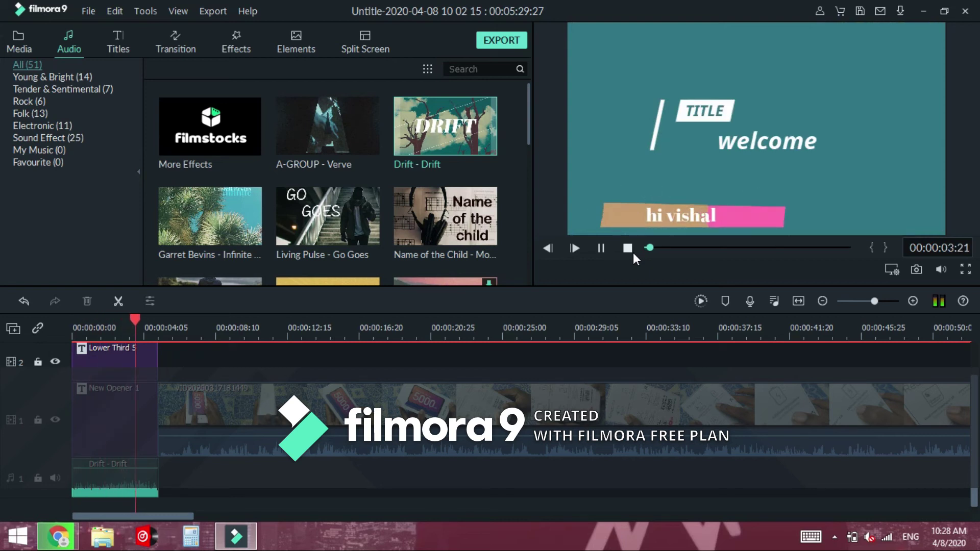
pyautogui.press('space')
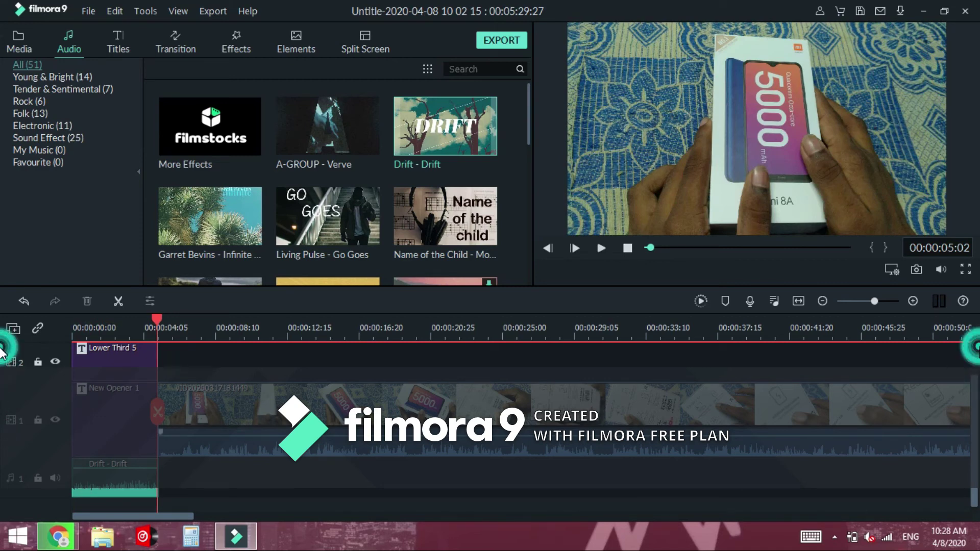
pyautogui.moveTo(114, 353); pyautogui.dragTo(816, 407)
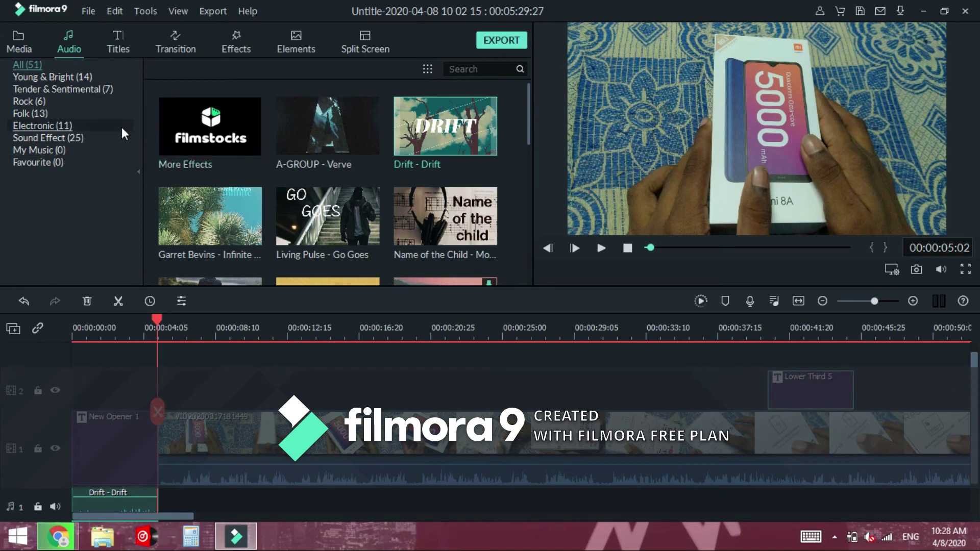
# Add the Subtitle 4 title to the second video track at about 19 seconds.
pyautogui.click(121, 32)
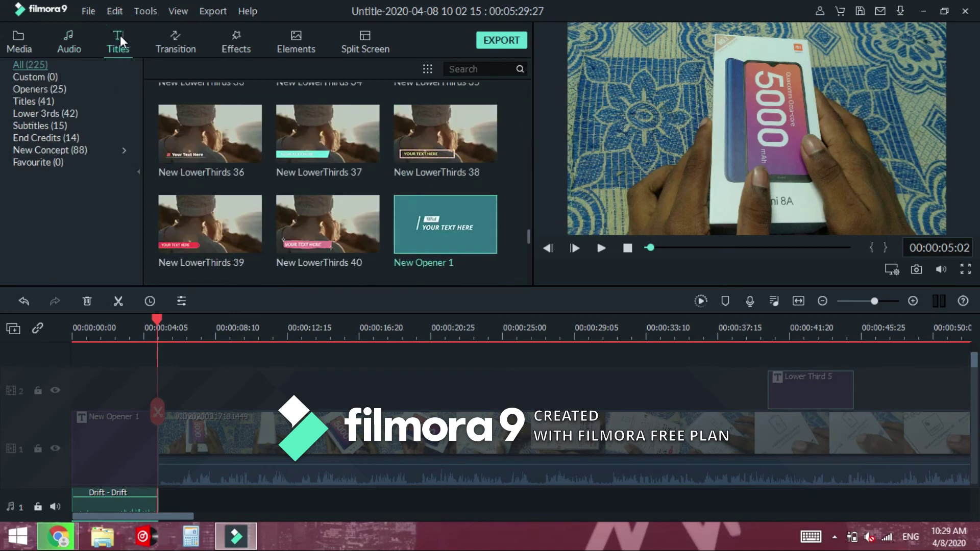
pyautogui.click(40, 126)
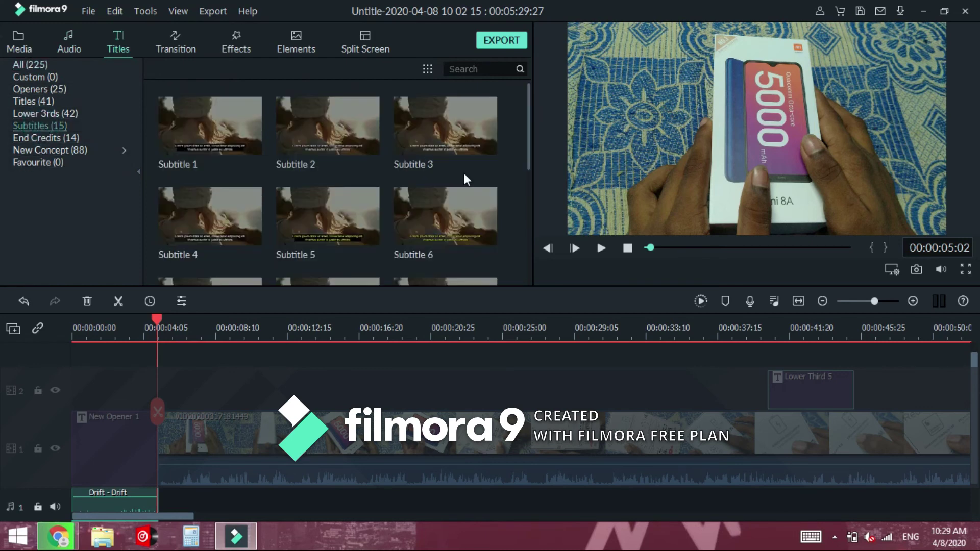
pyautogui.moveTo(209, 216); pyautogui.dragTo(397, 387)
# Replace the Subtitle 4 placeholder text with "thans for watchig my channel".
pyautogui.doubleClick(457, 392)
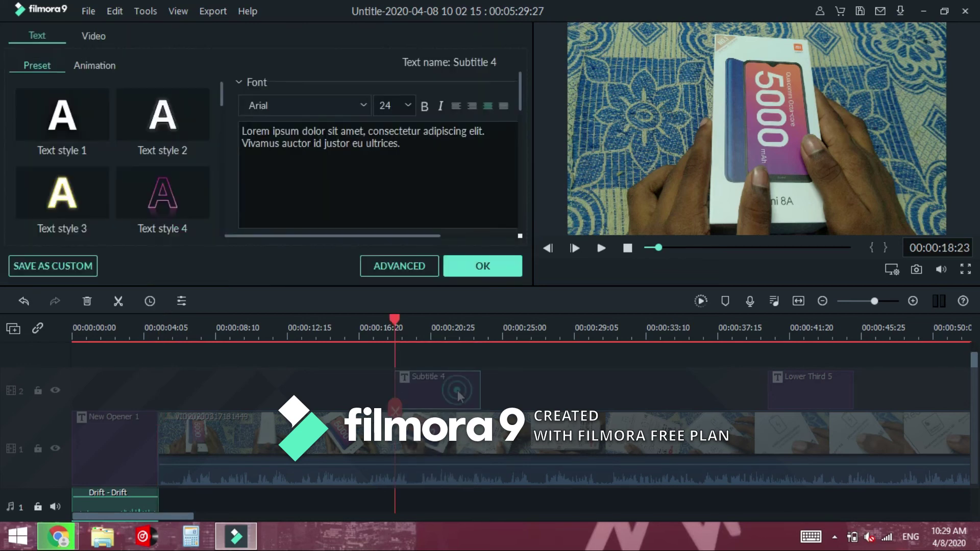
pyautogui.moveTo(436, 153); pyautogui.dragTo(262, 125)
pyautogui.press('BackSpace')
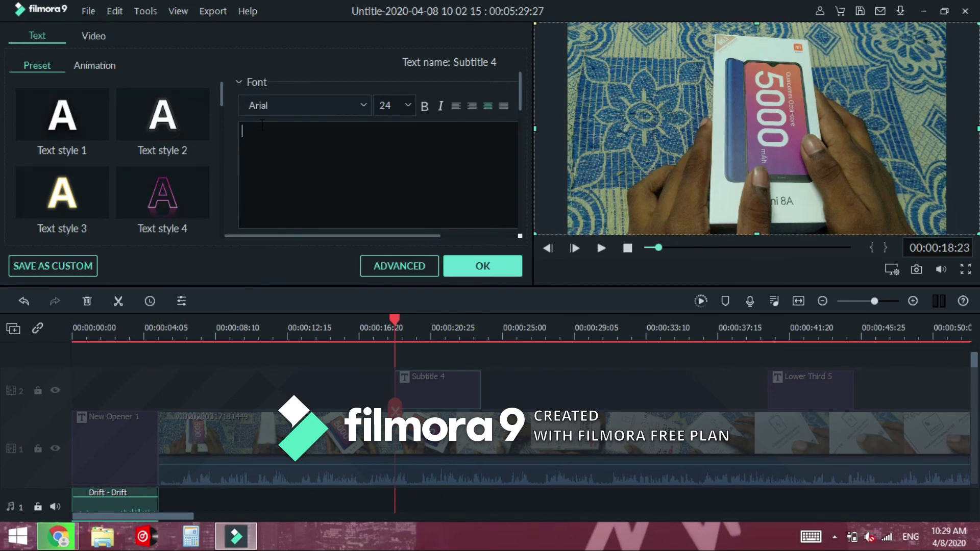
pyautogui.write('thans')
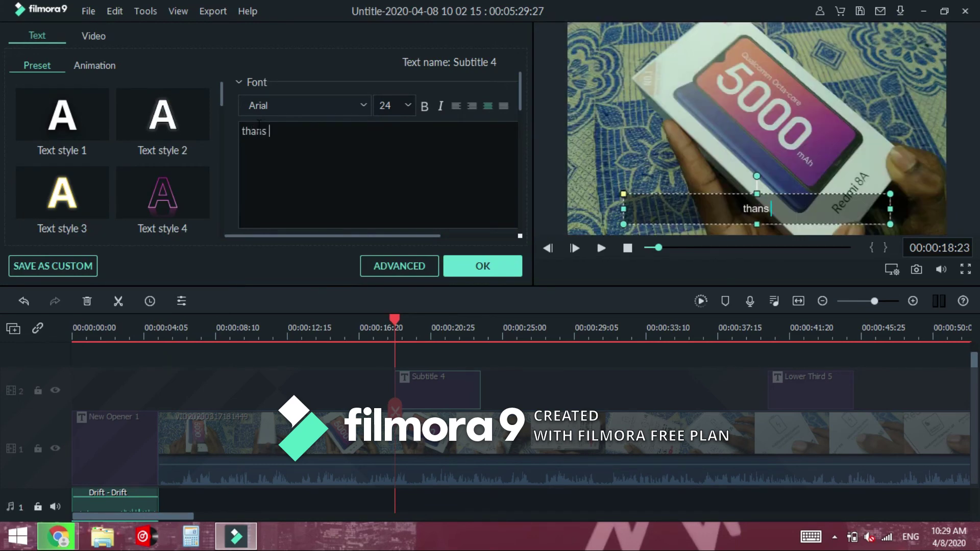
pyautogui.write(' for watchio')
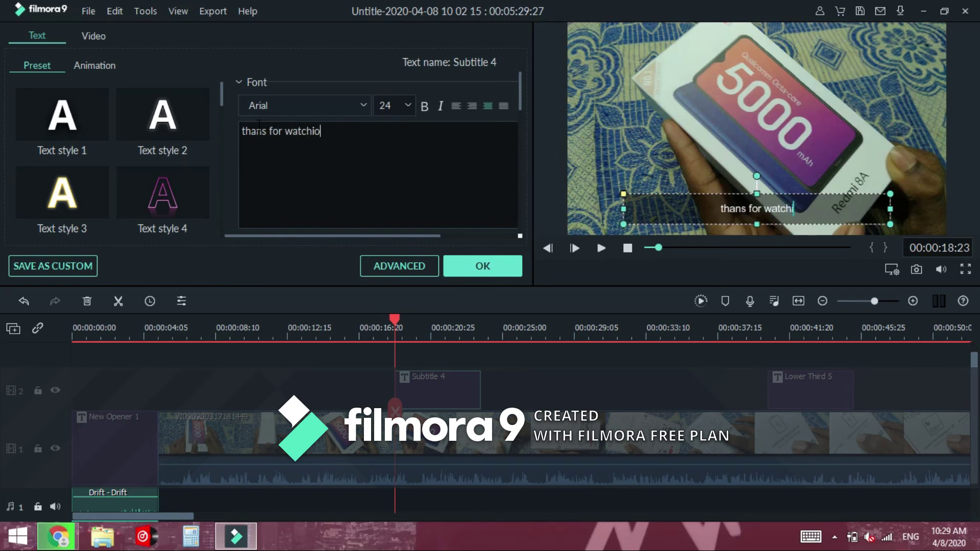
pyautogui.press('BackSpace')
pyautogui.press('BackSpace')
pyautogui.write('g my')
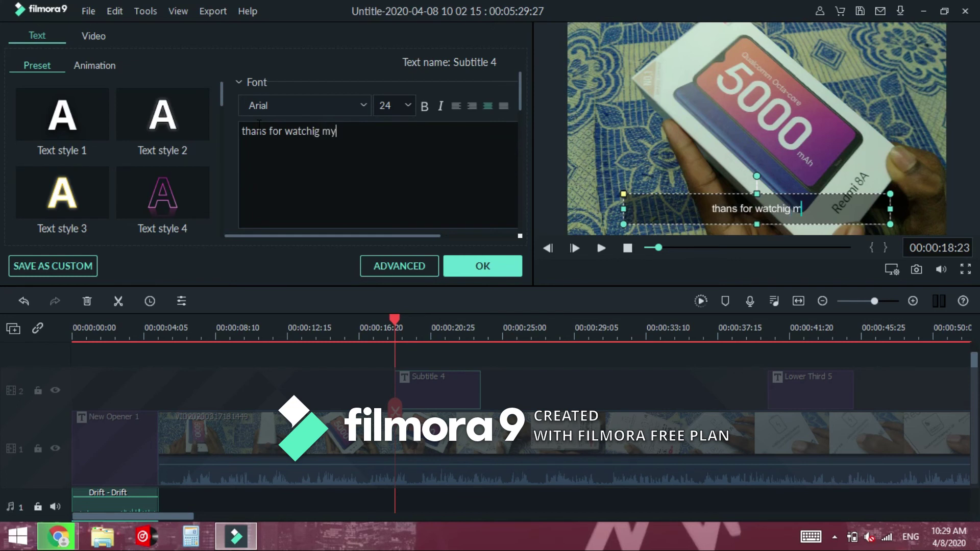
pyautogui.write(' channel')
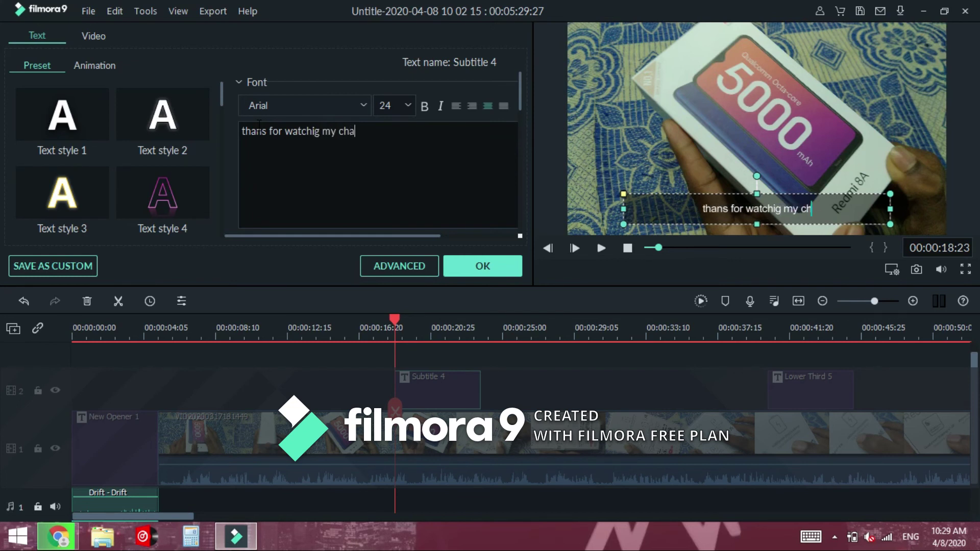